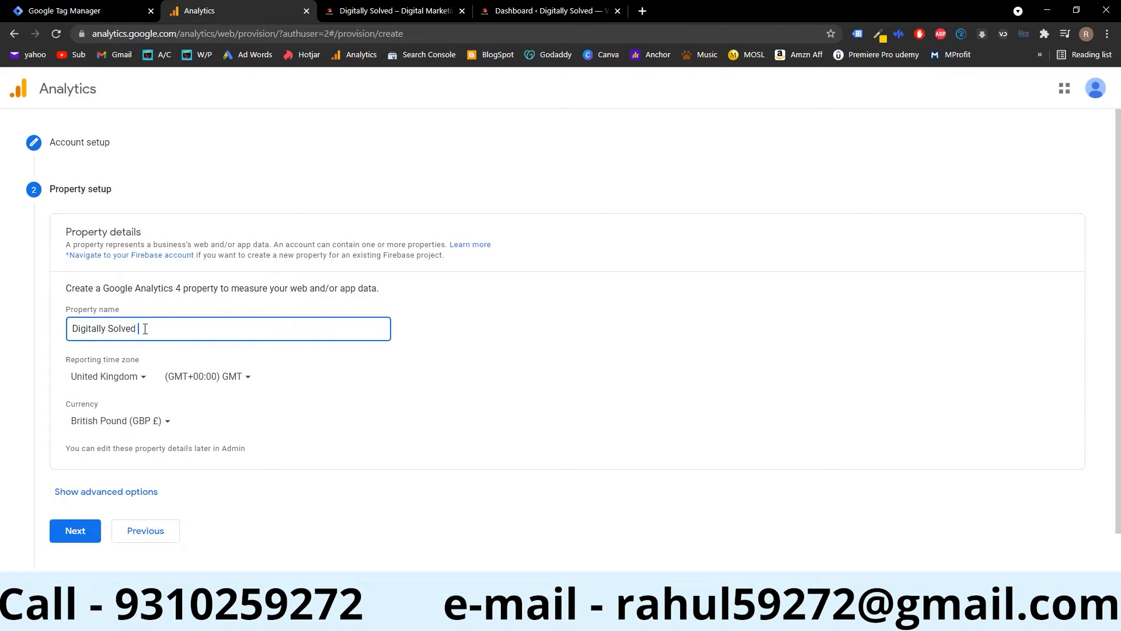
# - Set the property's reporting time zone to India
pyautogui.click(127, 386)
pyautogui.write('i')
pyautogui.scroll(-20, 160, 203)
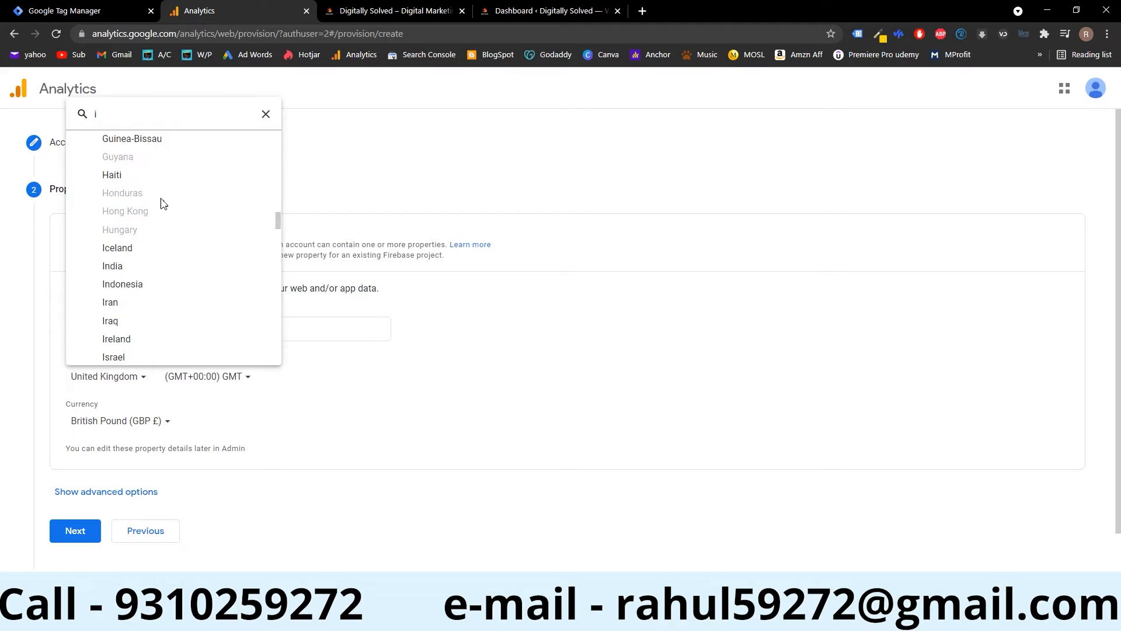
pyautogui.scroll(1, 155, 190)
pyautogui.click(153, 200)
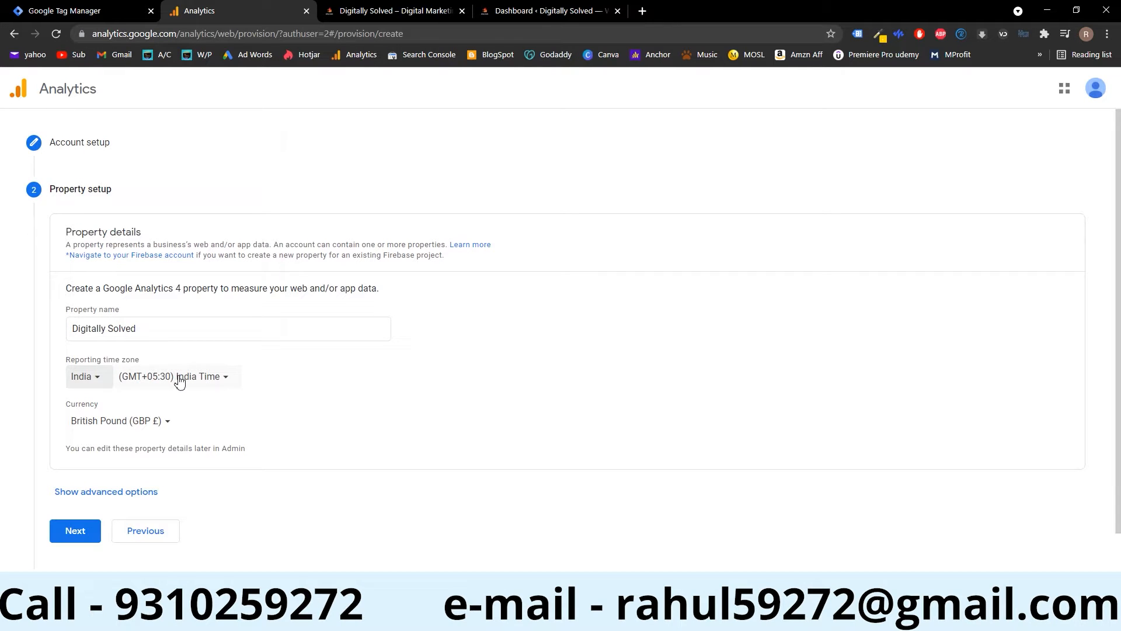
# - Set the property's currency to Indian Rupee (INR ₹)
pyautogui.click(134, 418)
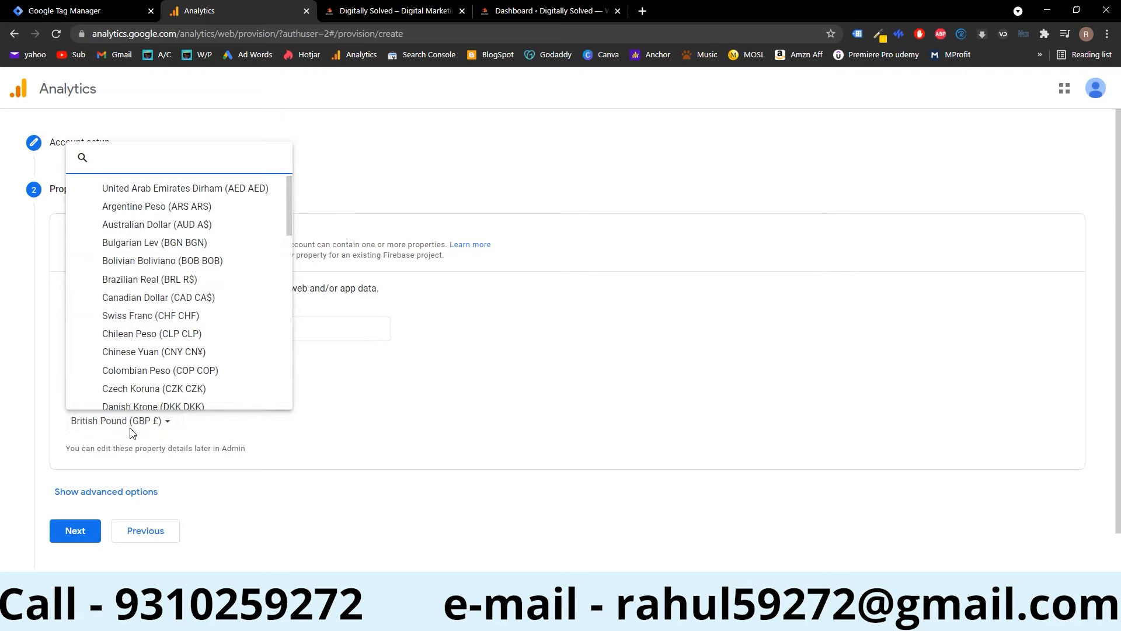
pyautogui.write('i')
pyautogui.scroll(-4, 176, 281)
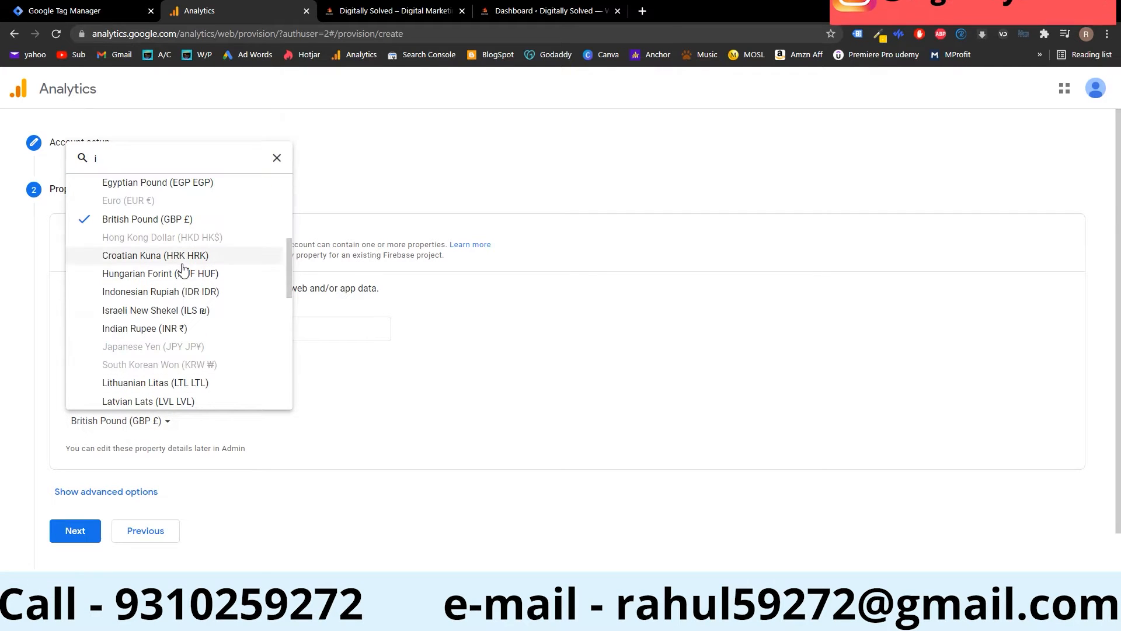
pyautogui.click(149, 328)
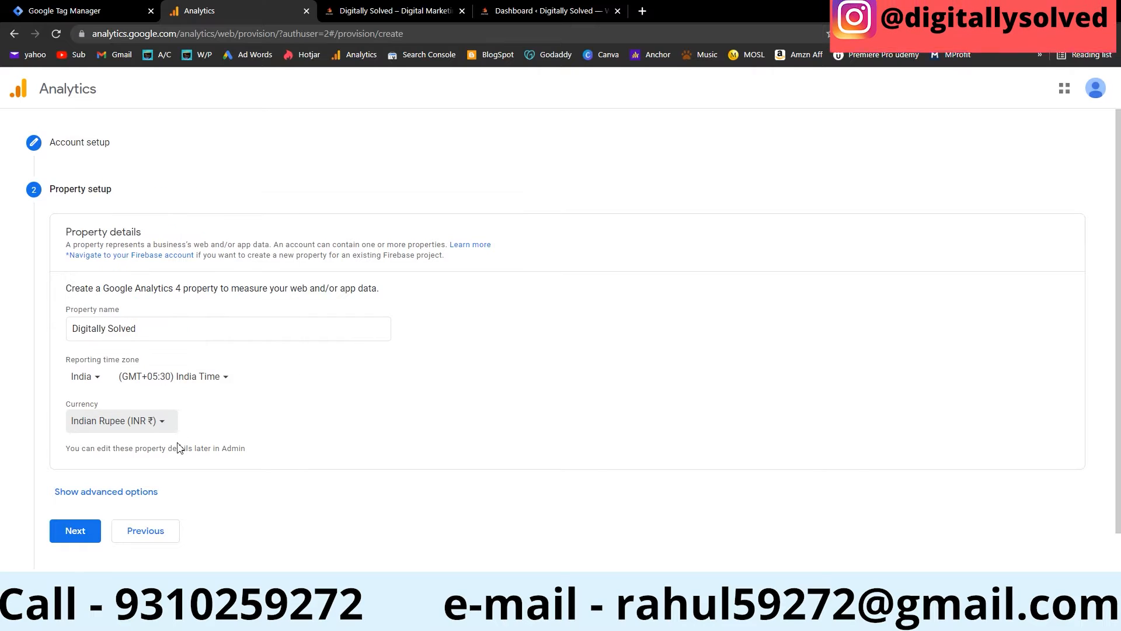
# - Enable a Universal Analytics property in the advanced options, choosing to create both Google Analytics 4 and Universal Analytics properties
pyautogui.click(115, 490)
pyautogui.scroll(-1, 352, 353)
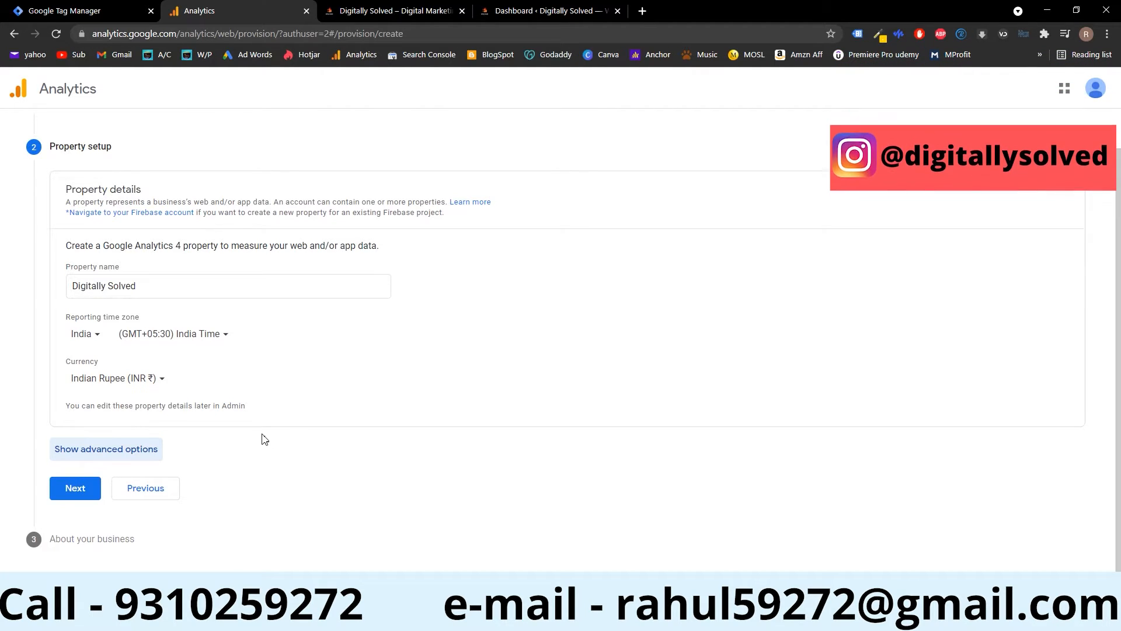
pyautogui.click(102, 453)
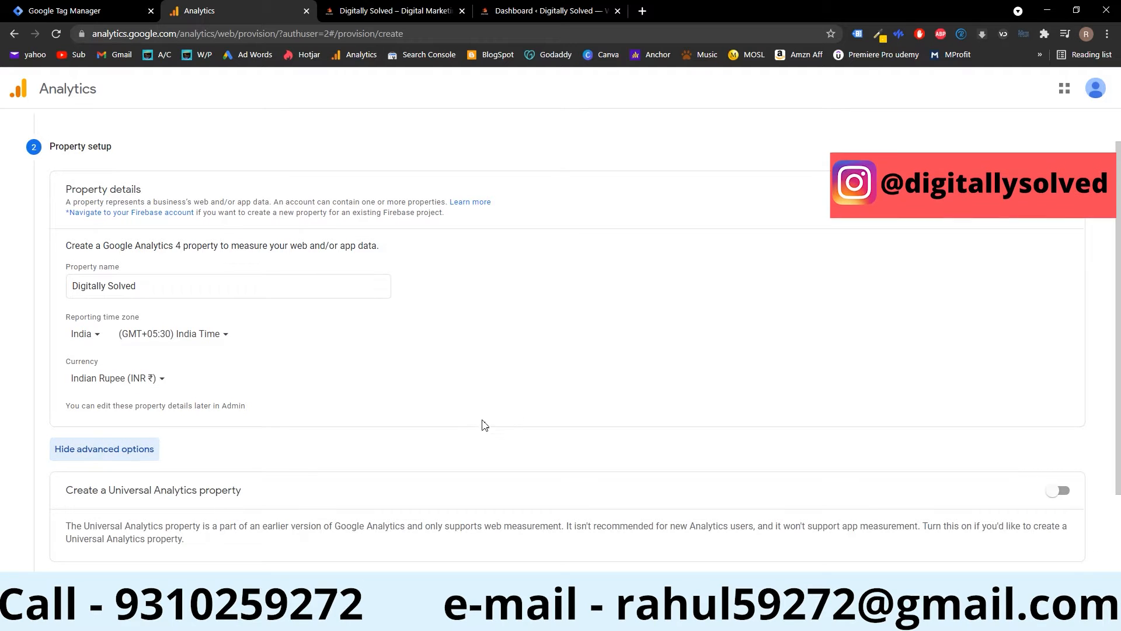
pyautogui.scroll(-2, 440, 430)
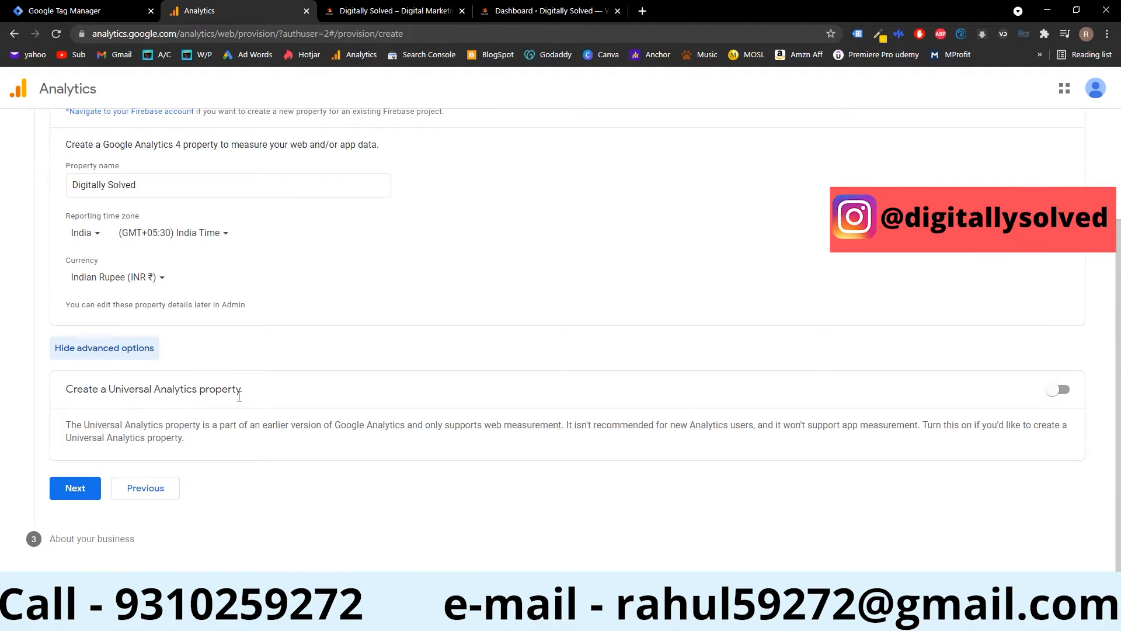
pyautogui.click(1060, 391)
pyautogui.scroll(-1, 268, 409)
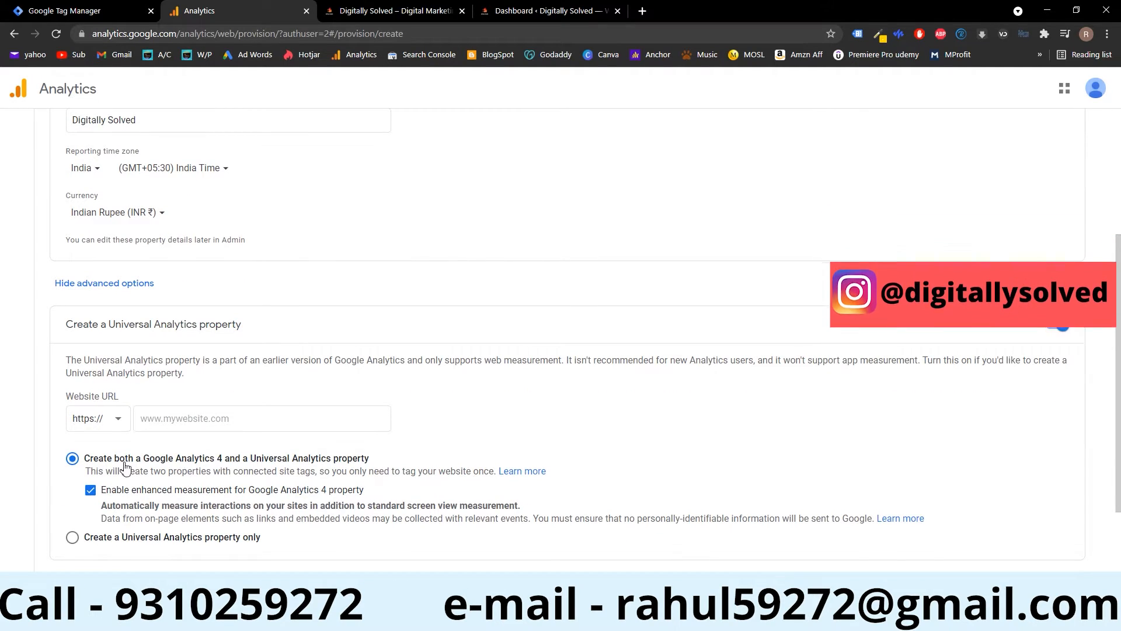
pyautogui.scroll(-1, 131, 473)
pyautogui.scroll(-1, 133, 473)
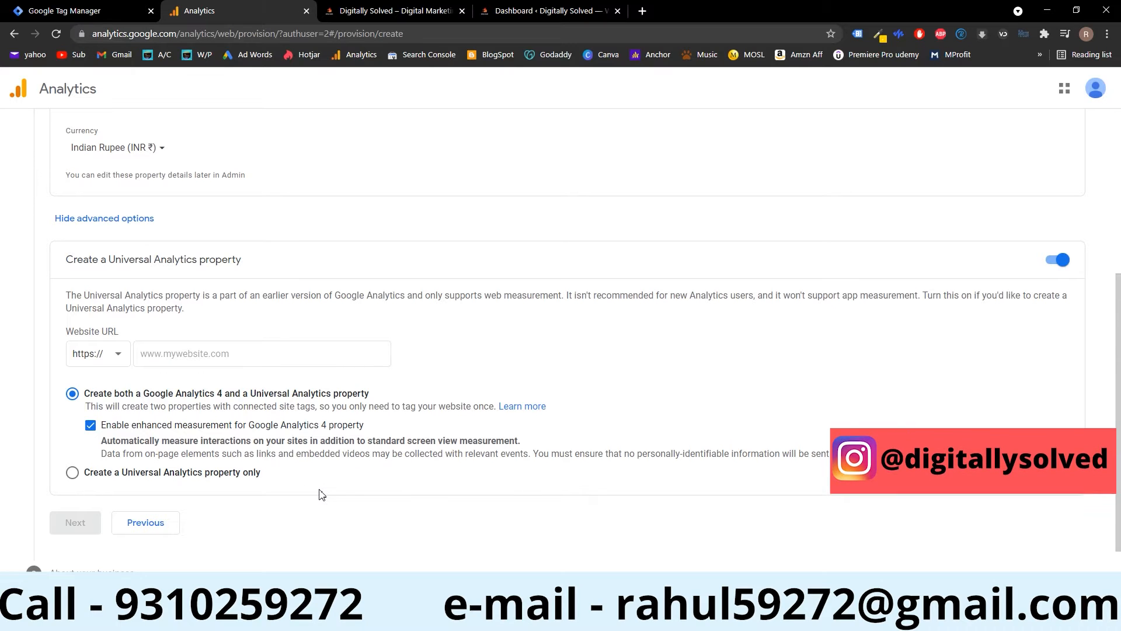
pyautogui.click(70, 472)
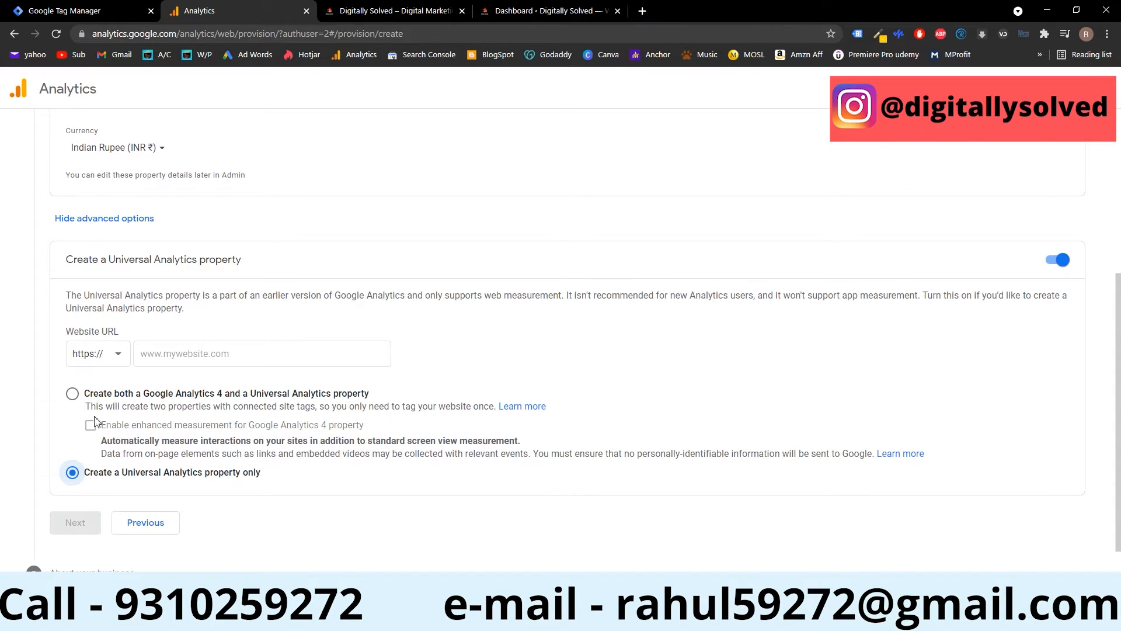
pyautogui.click(73, 395)
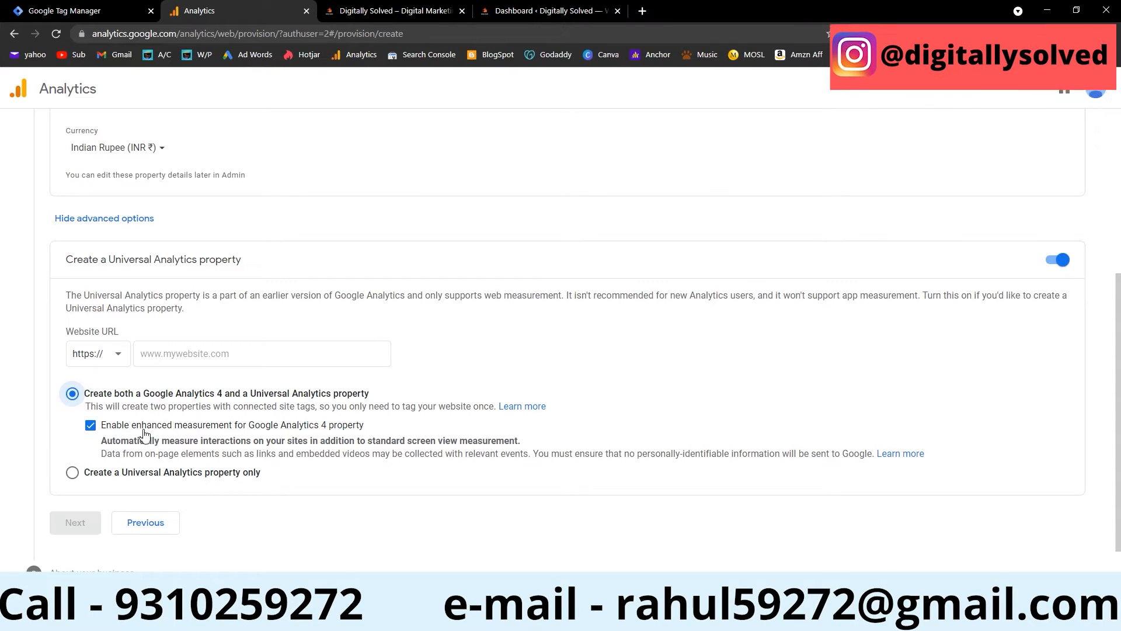
pyautogui.click(272, 346)
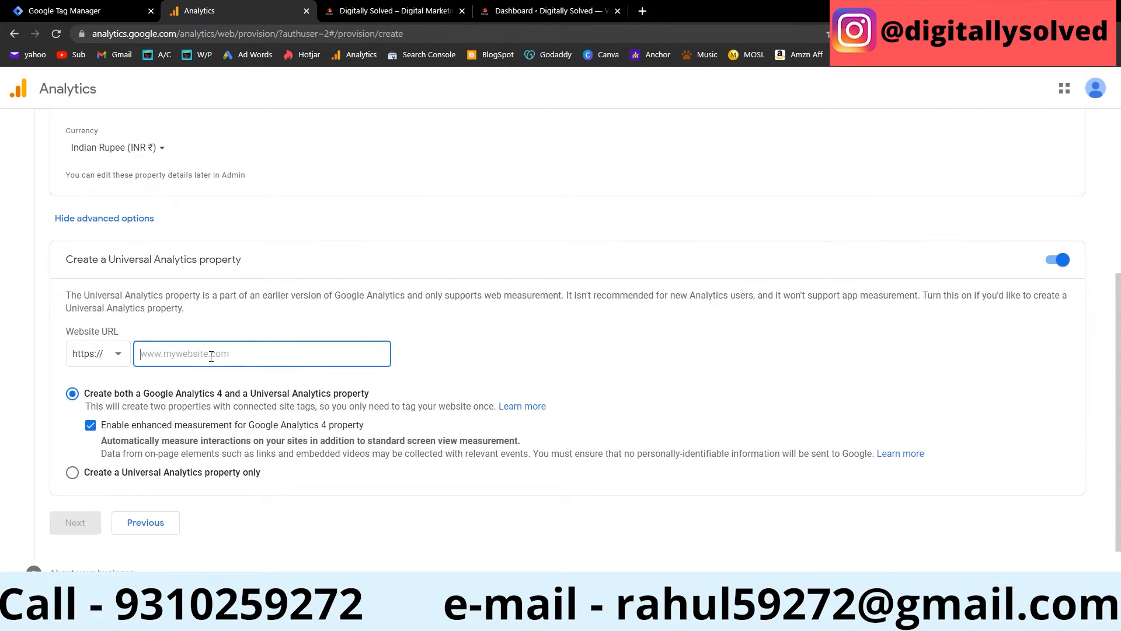
pyautogui.click(364, 7)
pyautogui.click(378, 35)
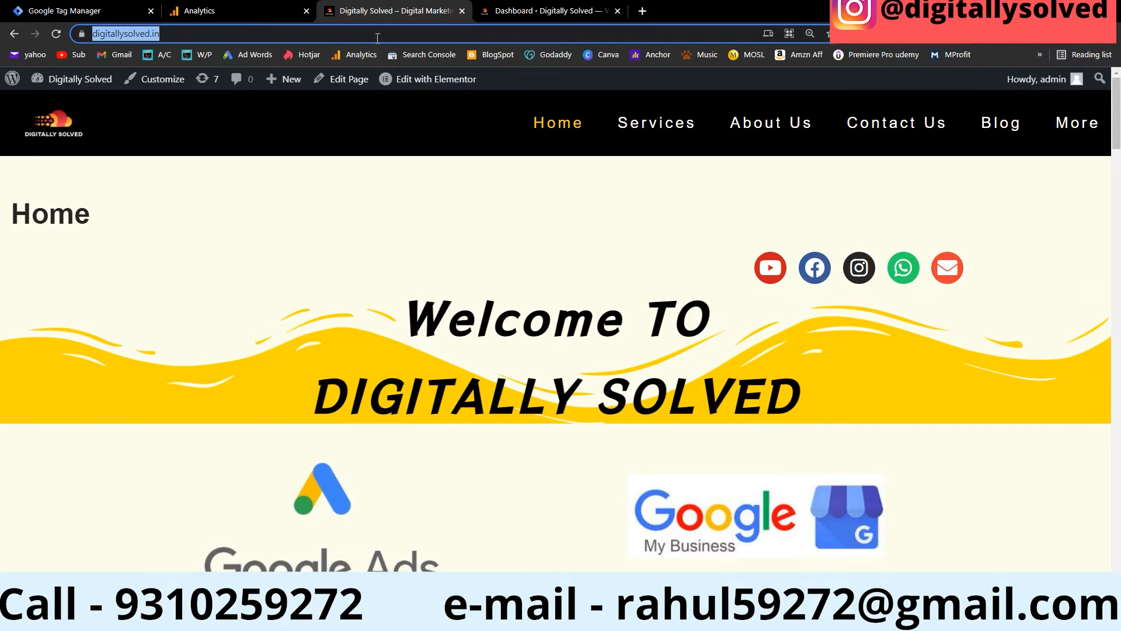
pyautogui.hotkey('ctrl', 'c')
pyautogui.click(233, 6)
pyautogui.hotkey('ctrl', 'v')
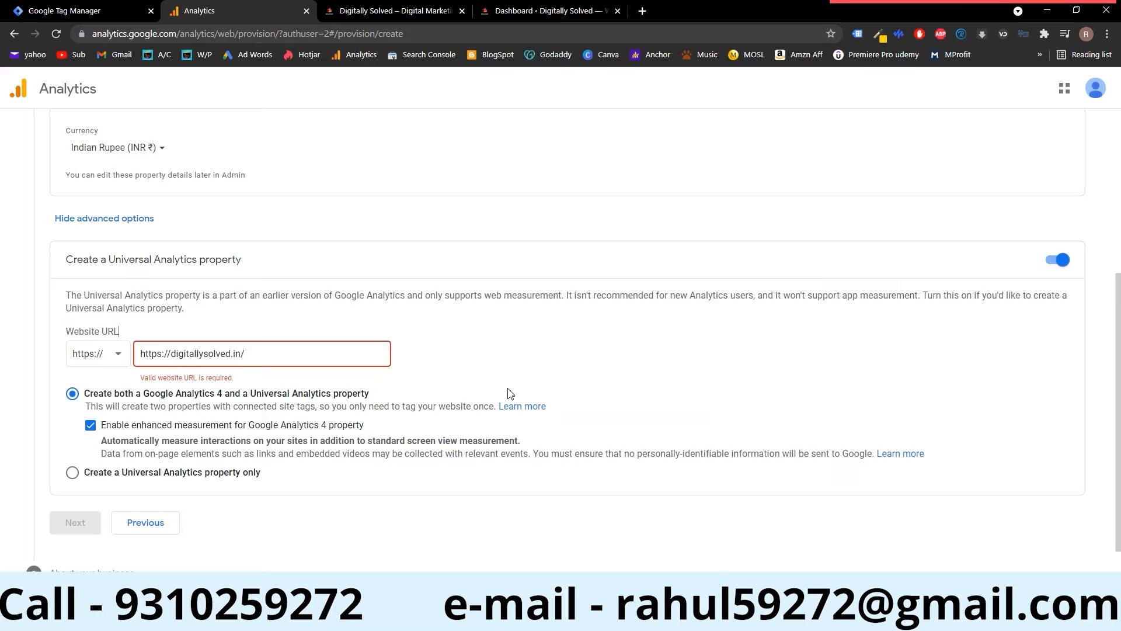
pyautogui.click(114, 362)
pyautogui.click(117, 357)
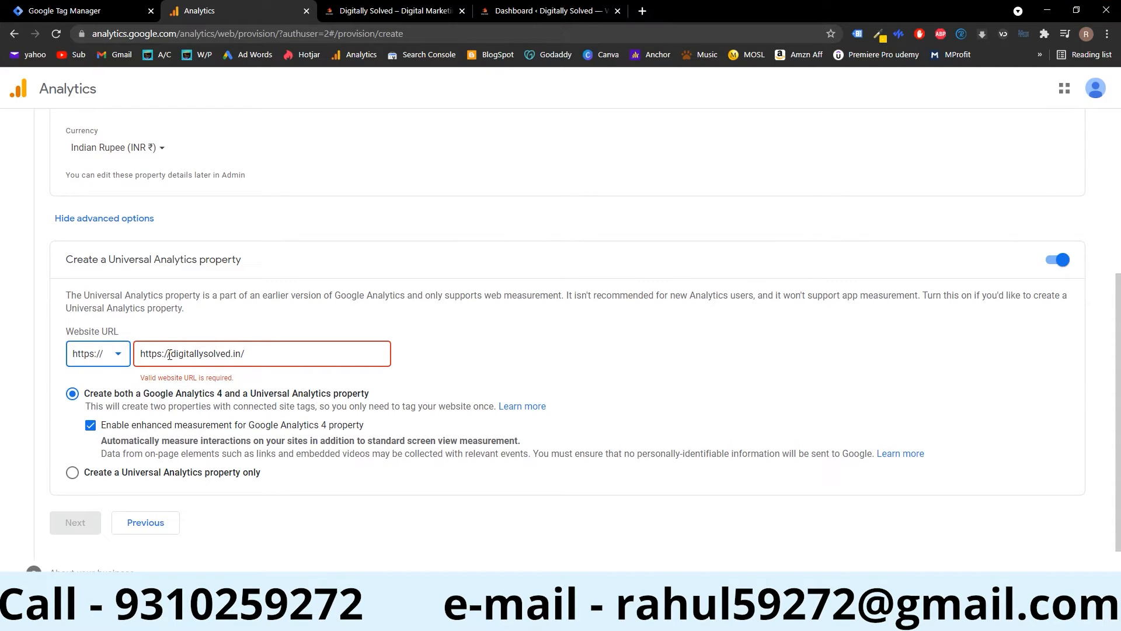
pyautogui.press('BackSpace')
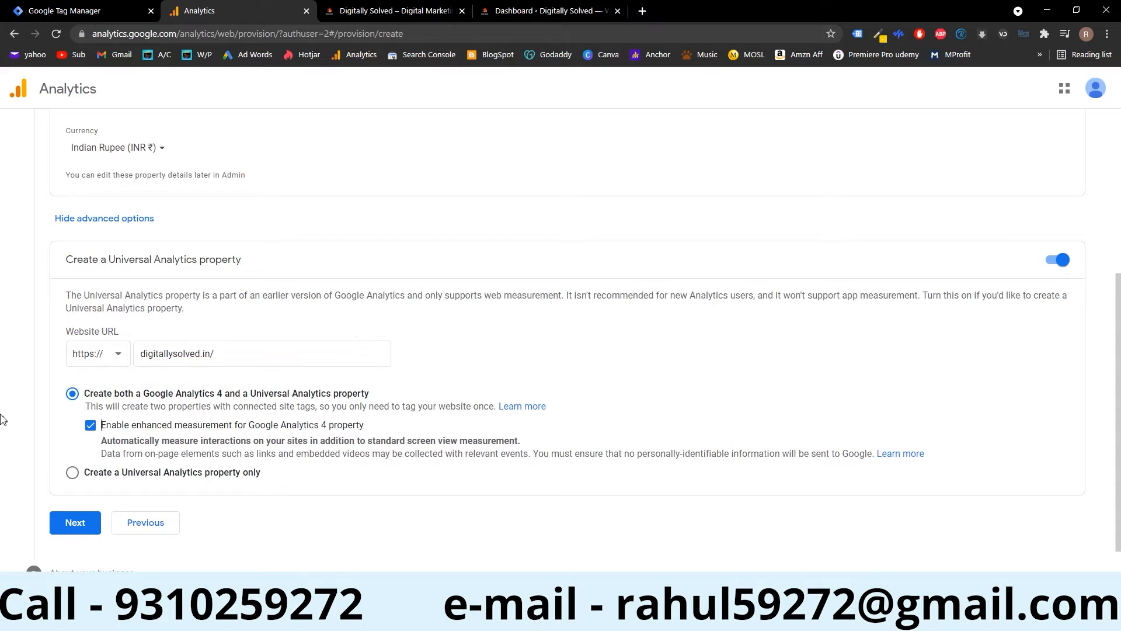
pyautogui.scroll(-1, 22, 429)
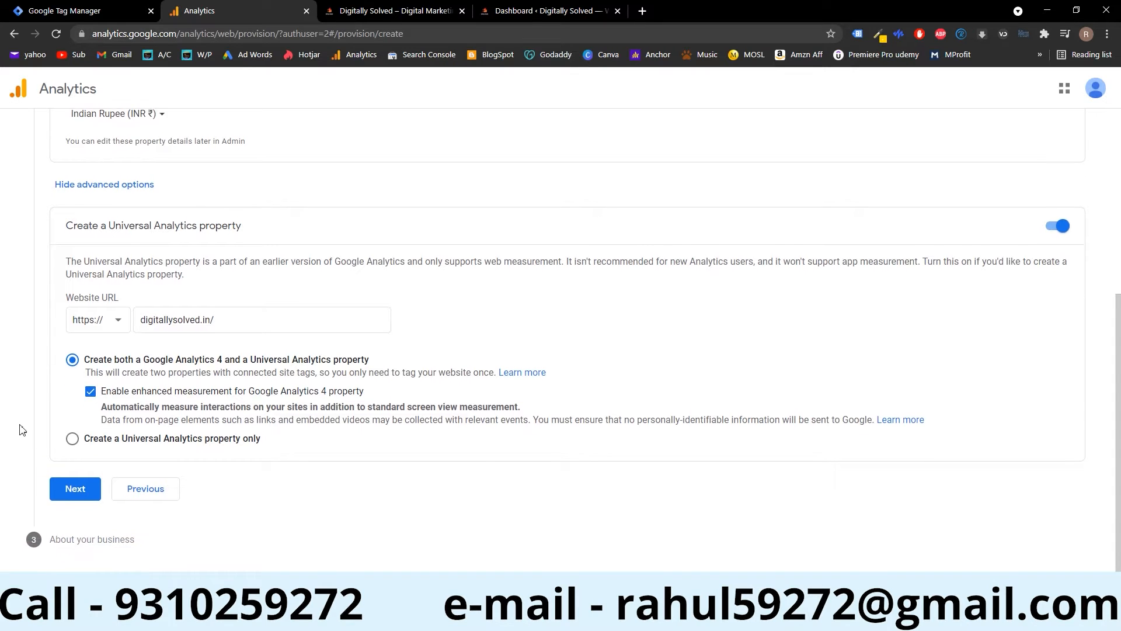
pyautogui.click(82, 494)
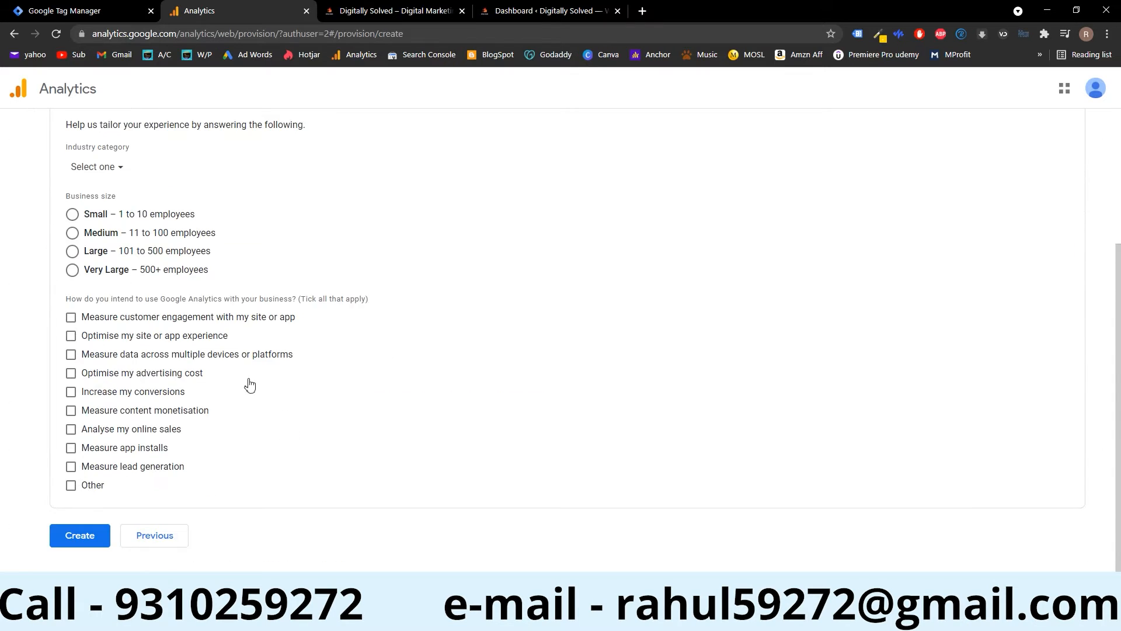
# - Set the industry category to Jobs & Education and the business size to Small – 1 to 10 employees
pyautogui.scroll(1, 158, 321)
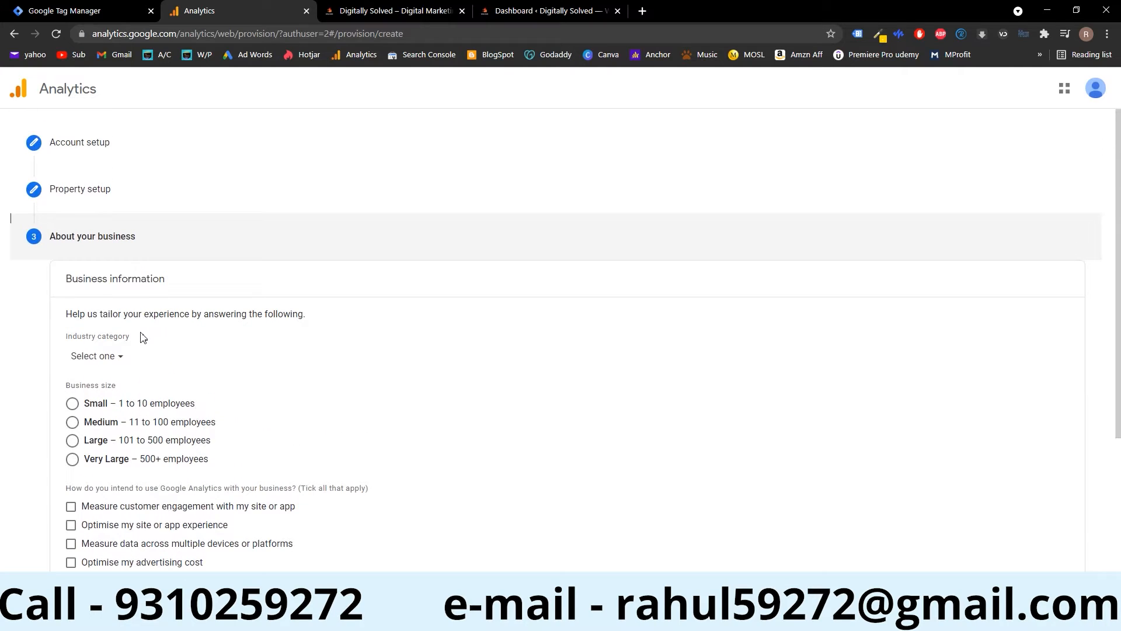
pyautogui.click(116, 358)
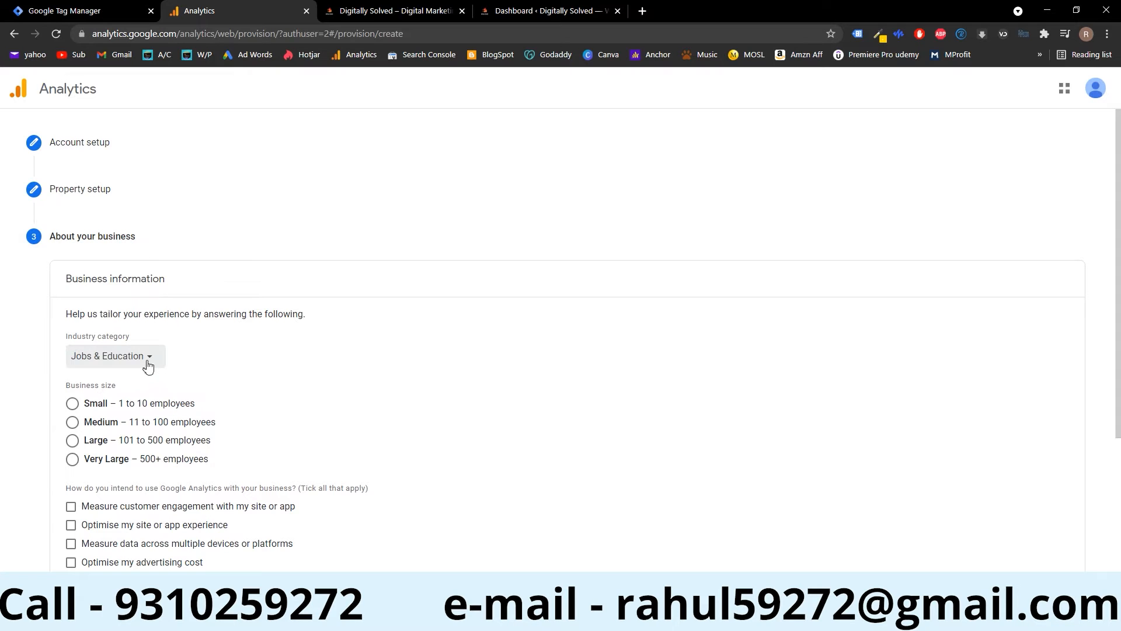
pyautogui.click(148, 363)
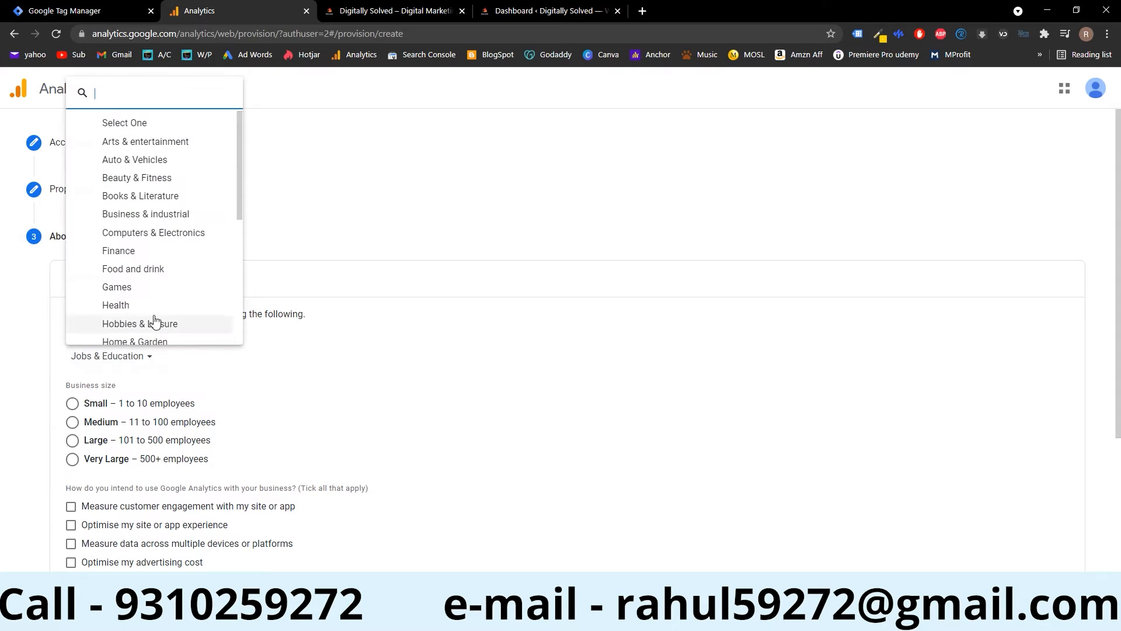
pyautogui.scroll(-5, 163, 269)
pyautogui.scroll(-2, 164, 268)
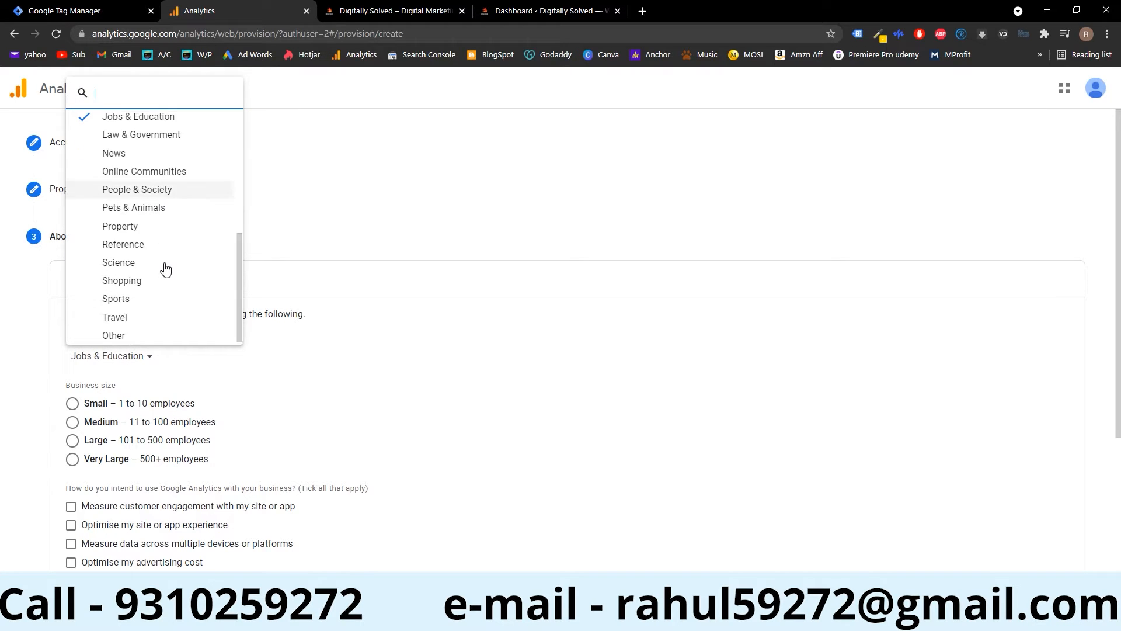
pyautogui.click(304, 356)
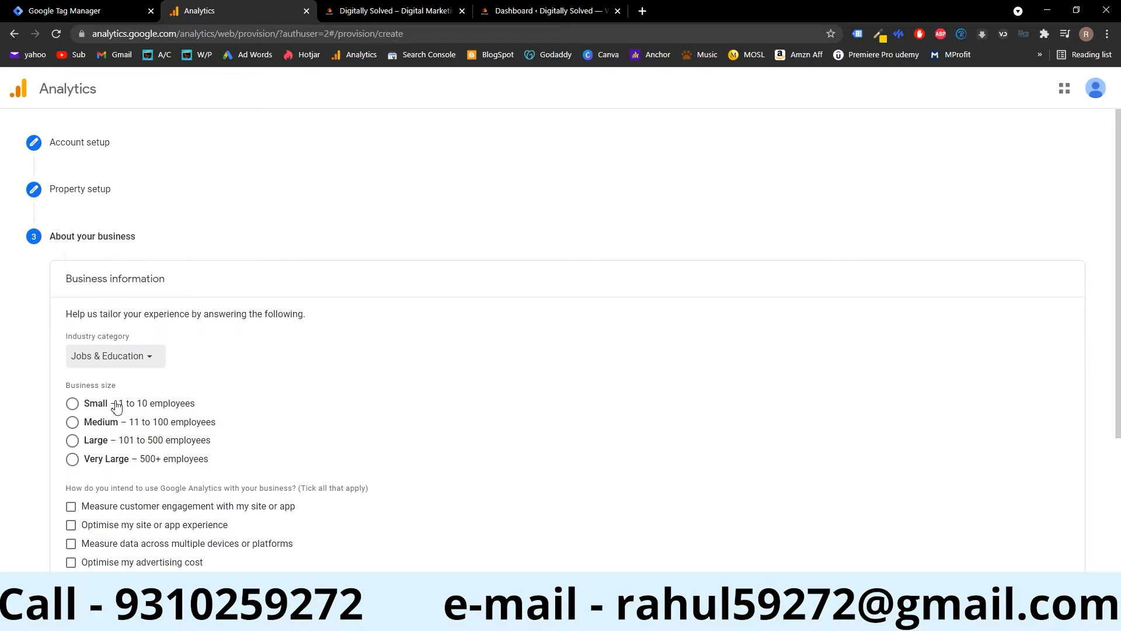
pyautogui.click(74, 405)
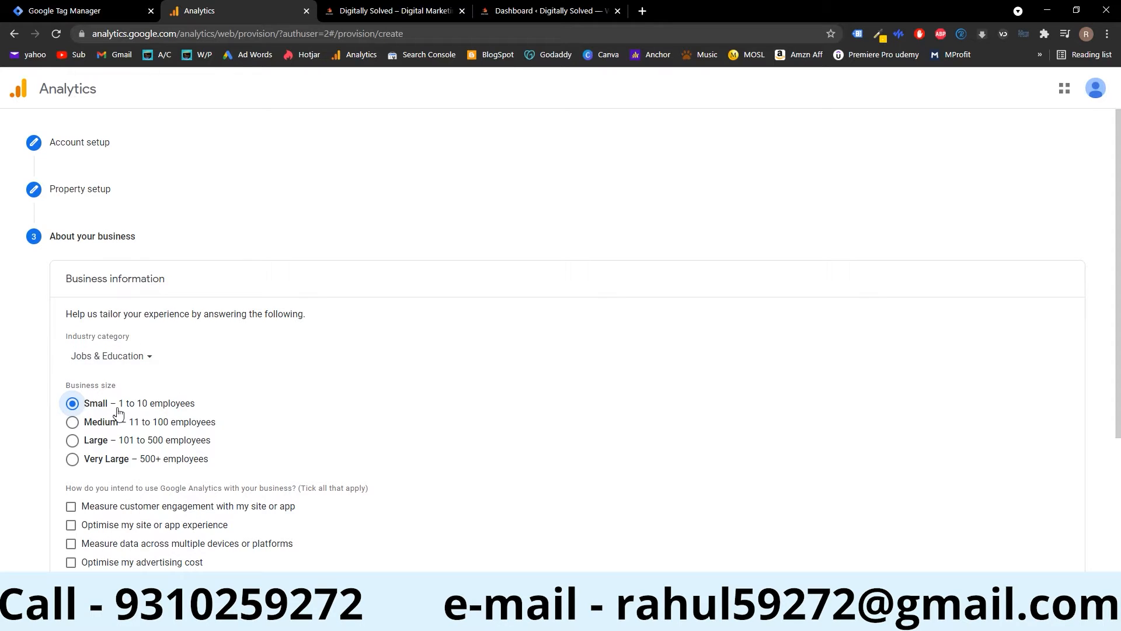
# - Select every intended use of Google Analytics except Other and submit the setup for creation
pyautogui.scroll(-1, 118, 413)
pyautogui.scroll(-1, 115, 423)
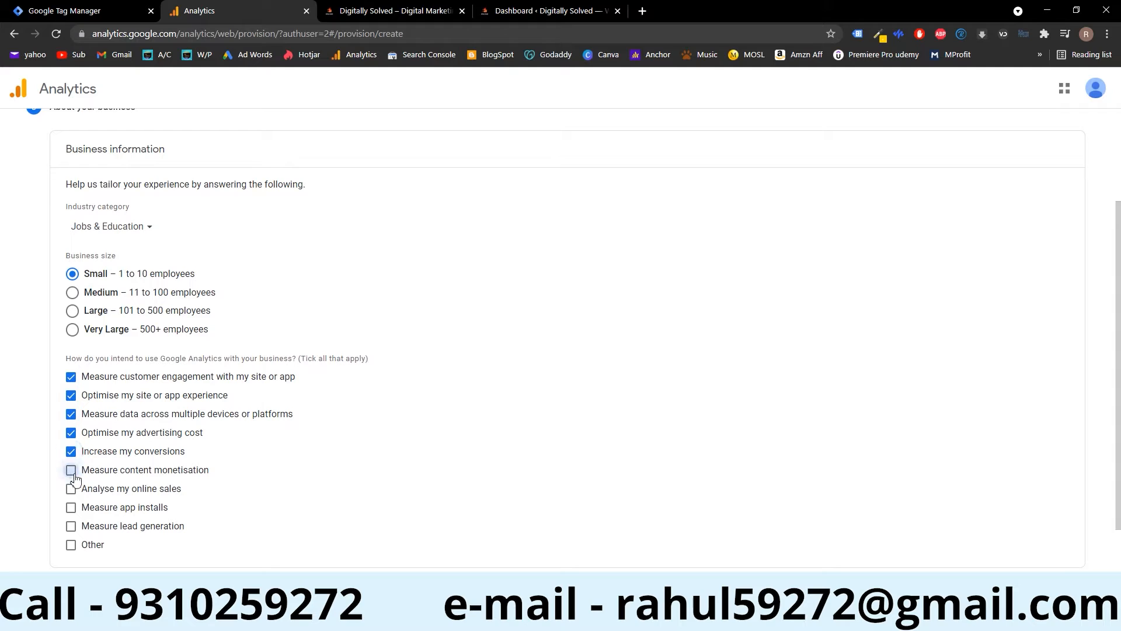
pyautogui.click(71, 527)
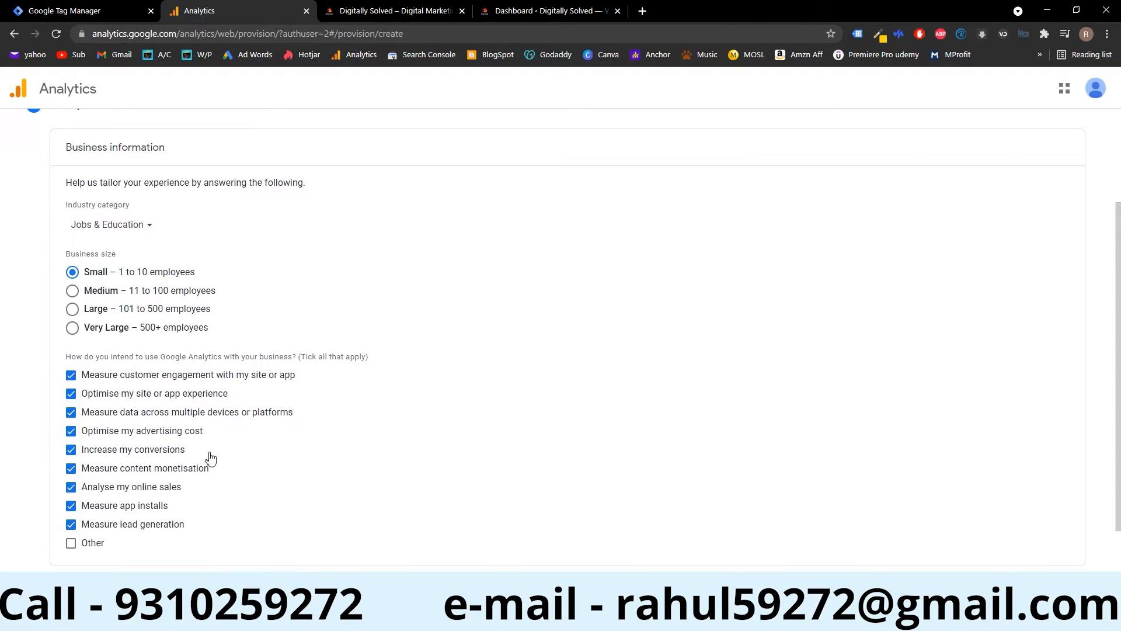
pyautogui.scroll(-1, 207, 447)
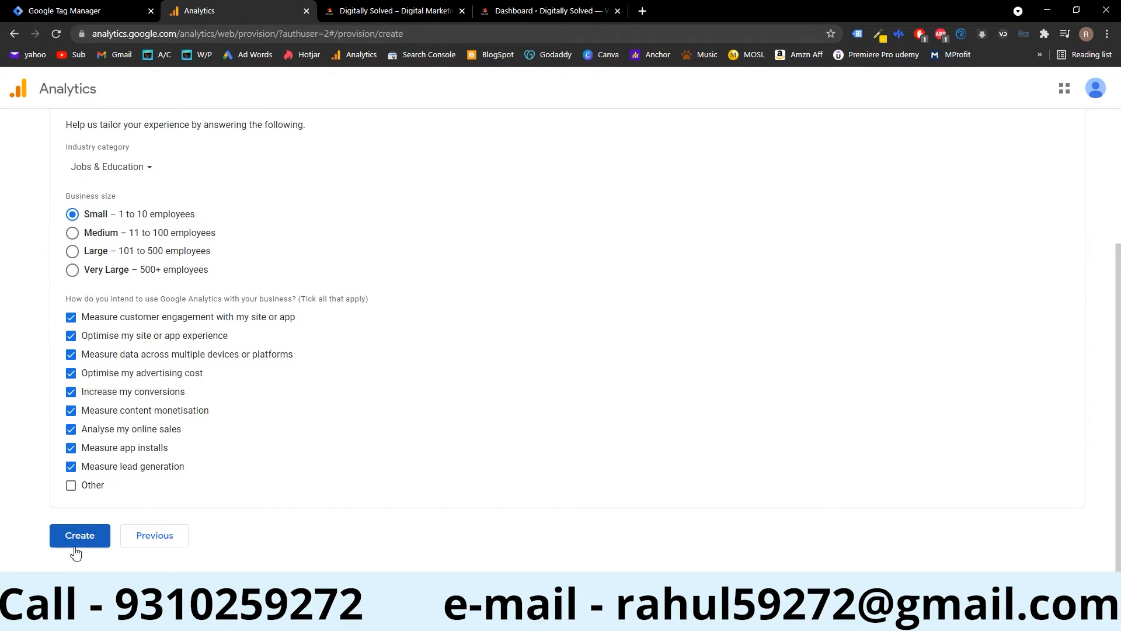
pyautogui.click(77, 546)
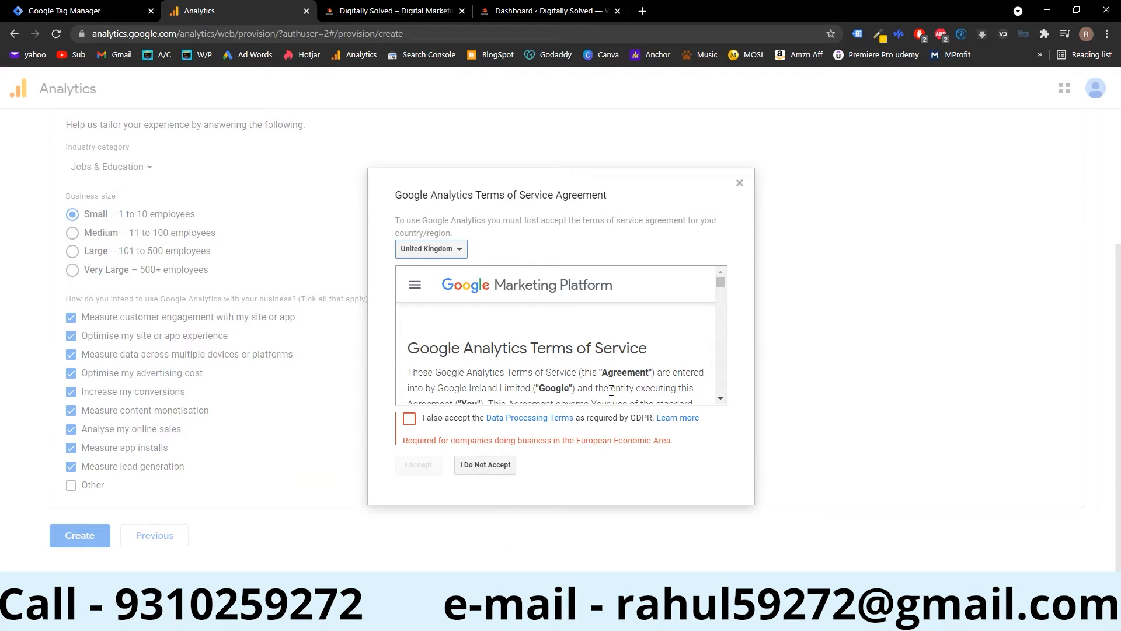
# - Accept the Data Processing Terms and the Google Analytics Terms of Service with India as the country
pyautogui.scroll(-5, 612, 385)
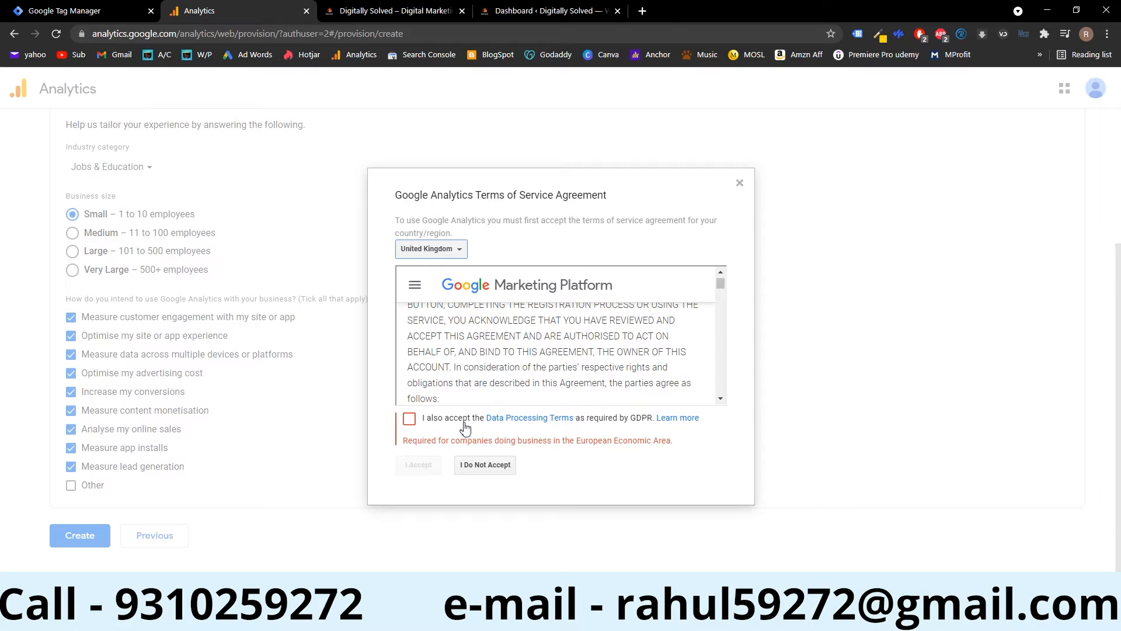
pyautogui.click(410, 419)
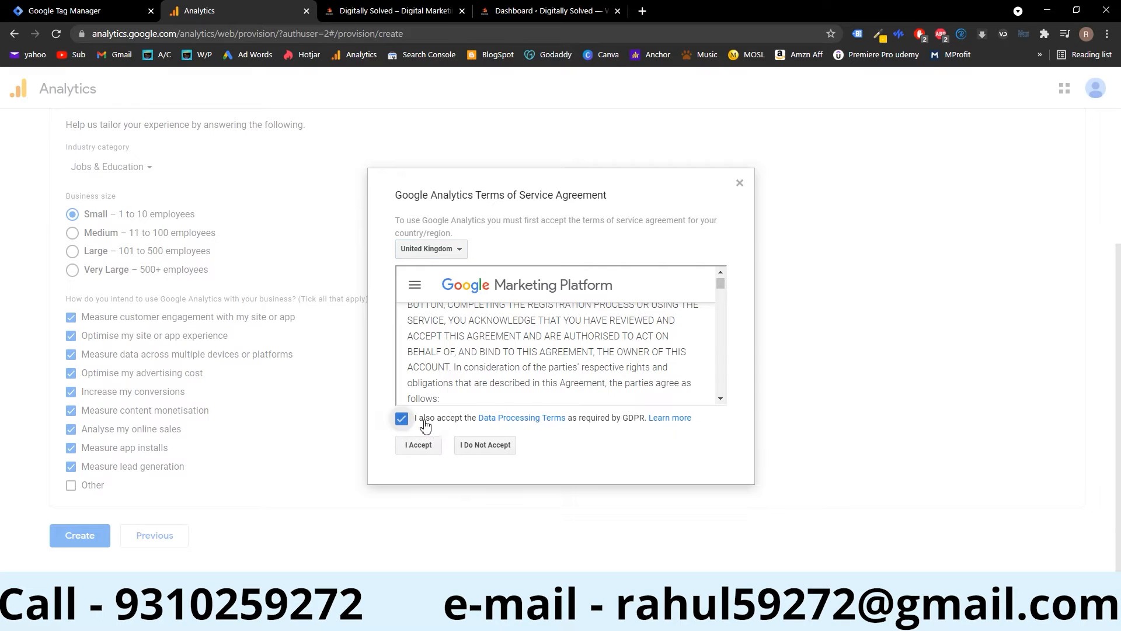
pyautogui.click(454, 257)
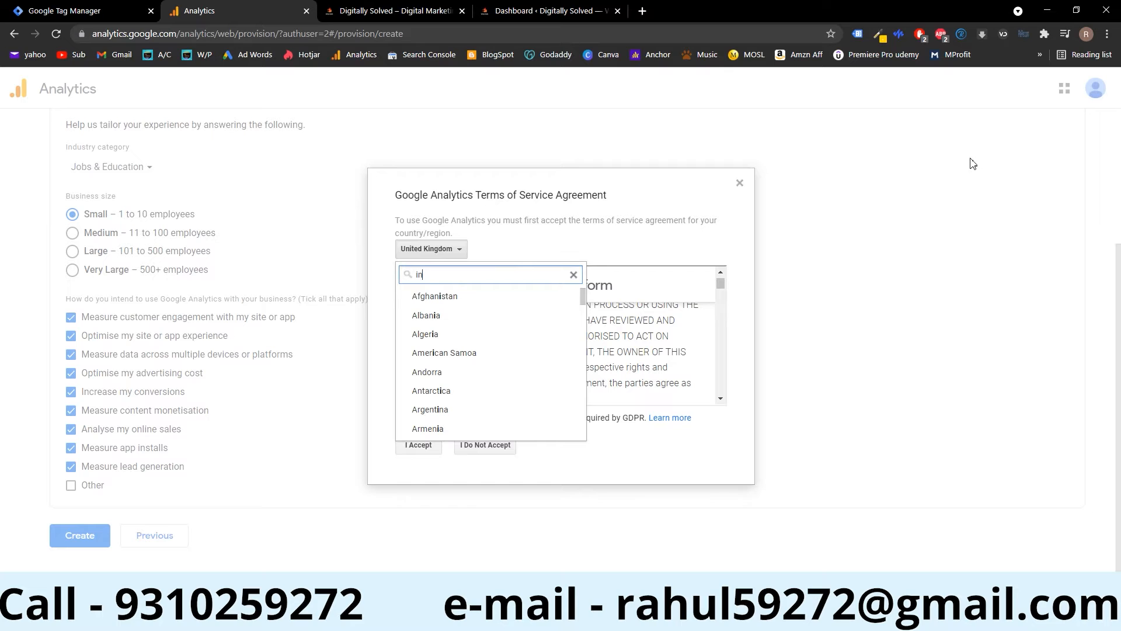
pyautogui.write('ind')
pyautogui.click(418, 315)
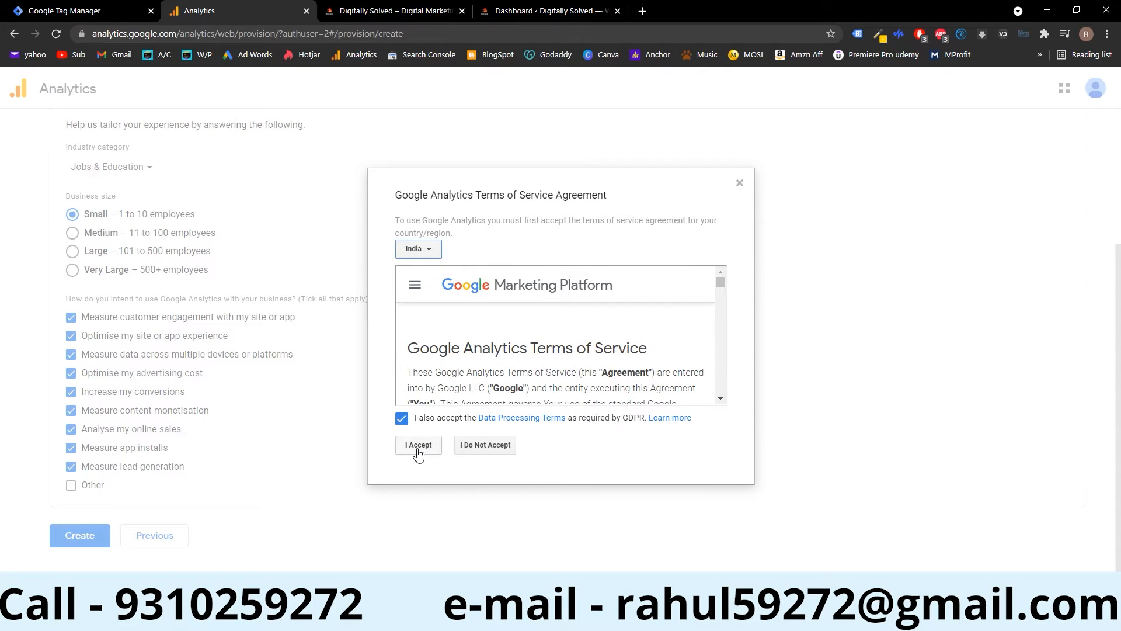
pyautogui.click(418, 452)
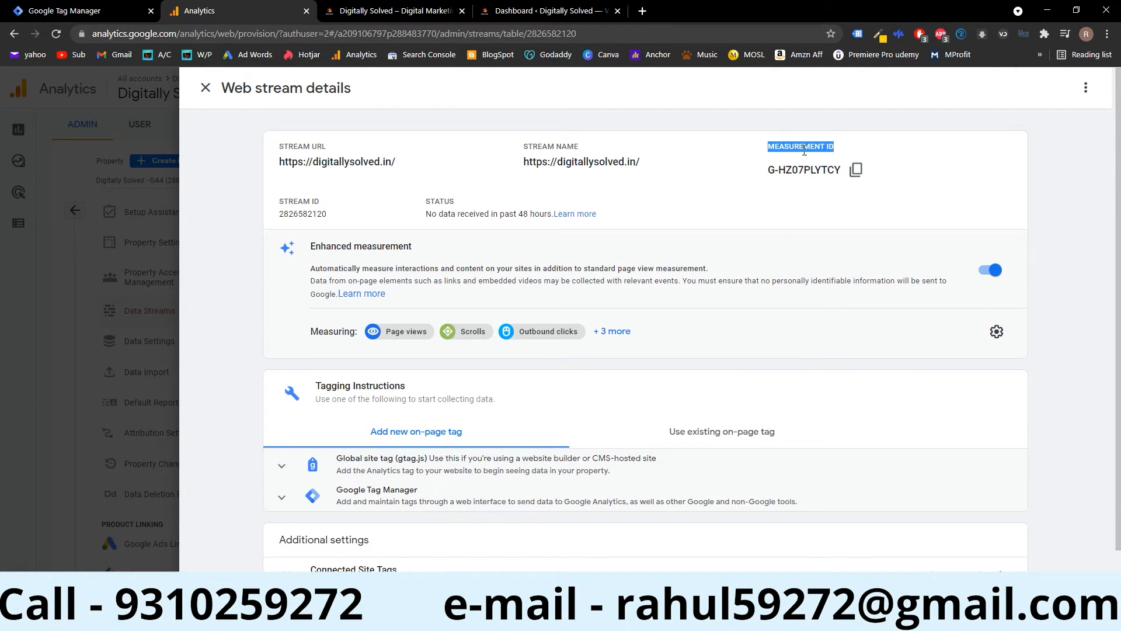
# - Examine the container ID and installation code in Google Tag Manager, and the Measurement ID in the Analytics web stream details
pyautogui.click(64, 11)
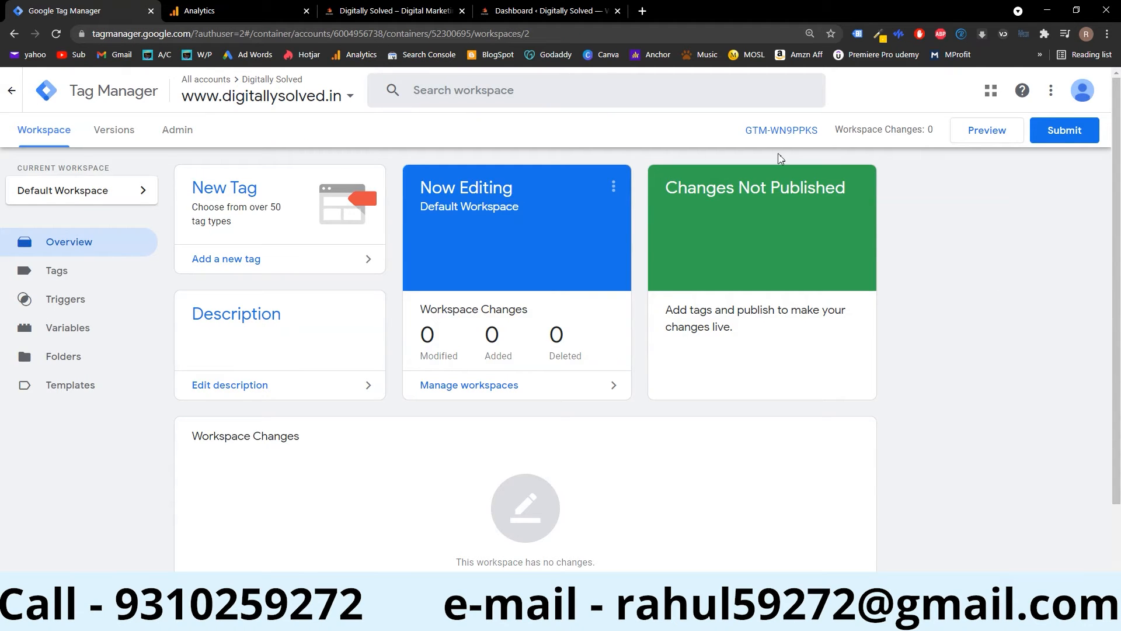
pyautogui.click(780, 131)
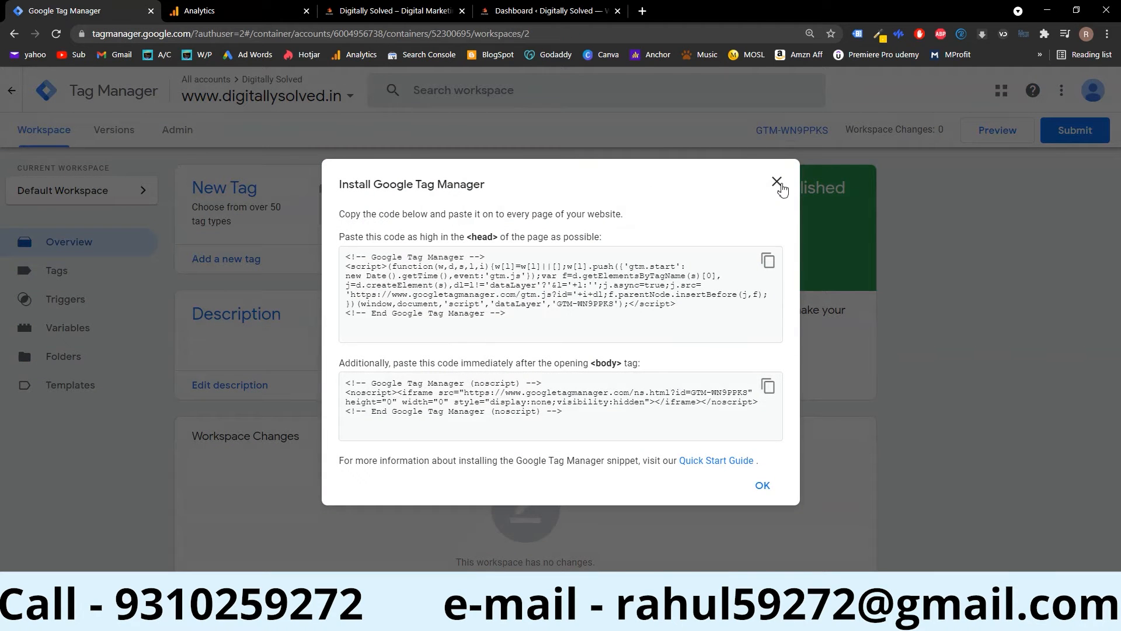
pyautogui.moveTo(780, 187); pyautogui.dragTo(651, 236)
pyautogui.click(647, 229)
pyautogui.click(777, 179)
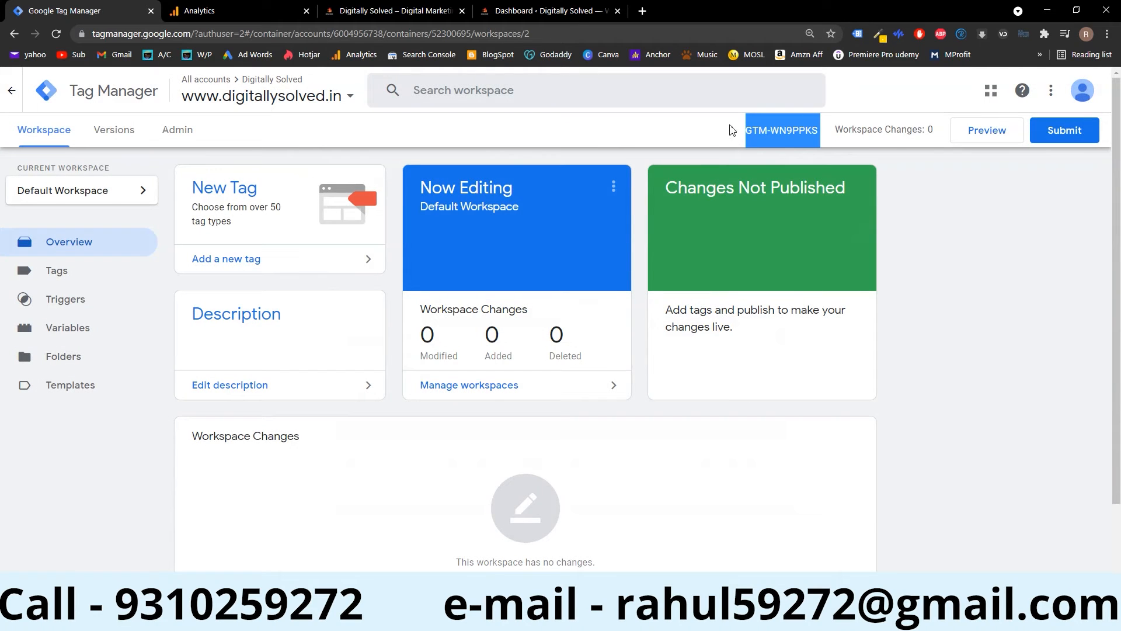
pyautogui.click(222, 11)
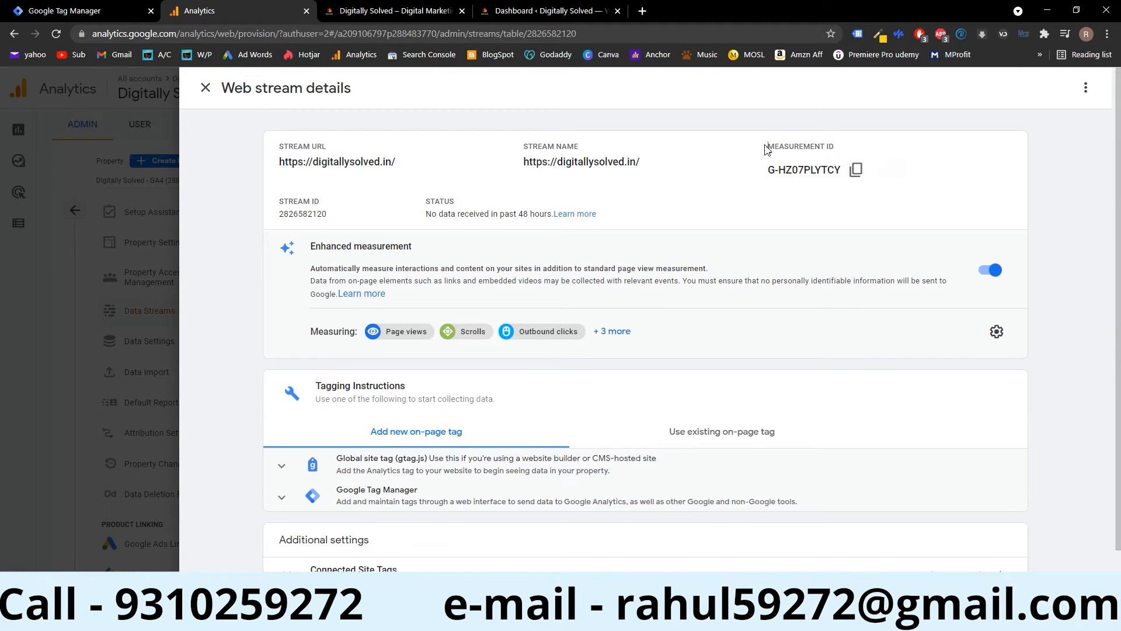
pyautogui.moveTo(766, 146); pyautogui.dragTo(847, 147)
pyautogui.click(817, 227)
# - Examine the web stream's tagging instructions for using an existing on-page tag controlled by Google Tag Manager
pyautogui.scroll(-1, 785, 265)
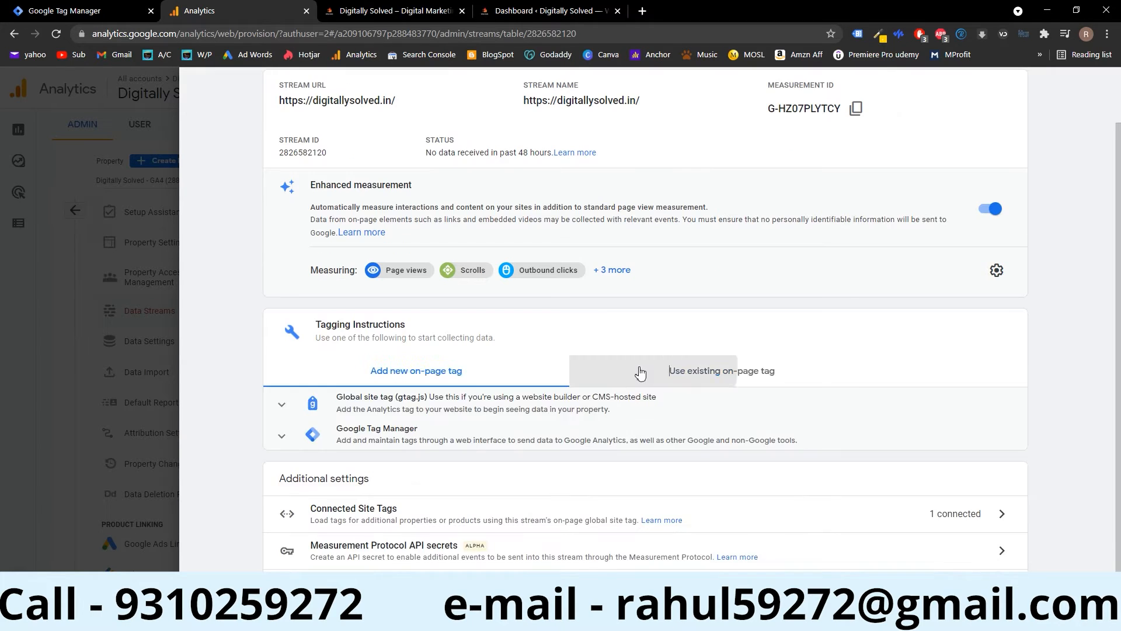
pyautogui.click(640, 376)
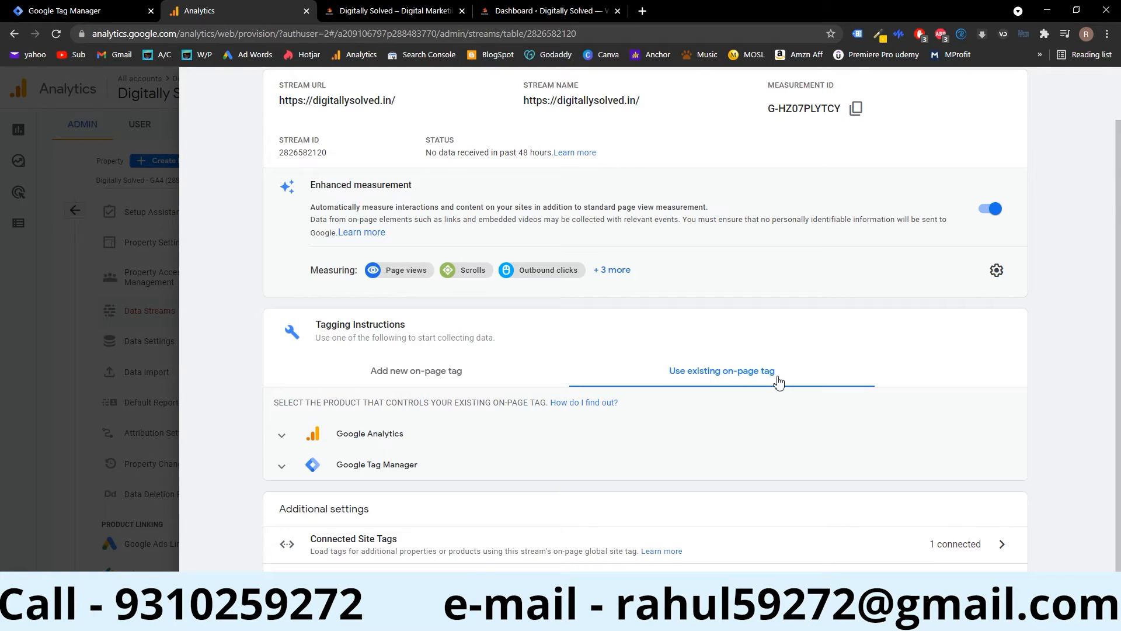
pyautogui.click(314, 467)
pyautogui.scroll(-3, 429, 467)
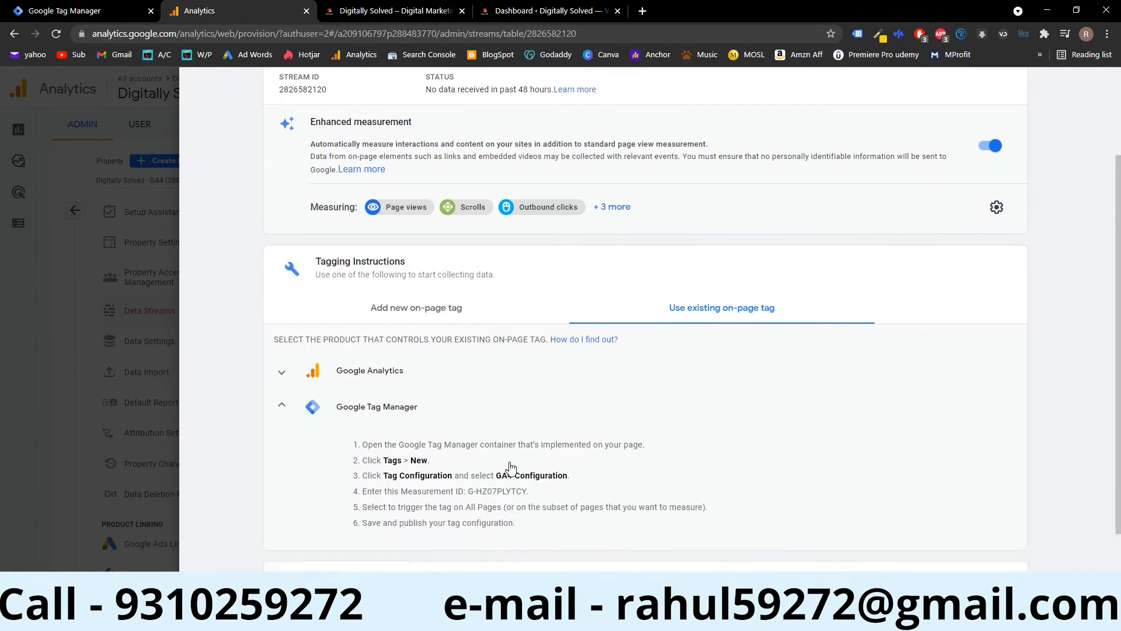
pyautogui.moveTo(361, 344); pyautogui.dragTo(563, 430)
pyautogui.click(564, 431)
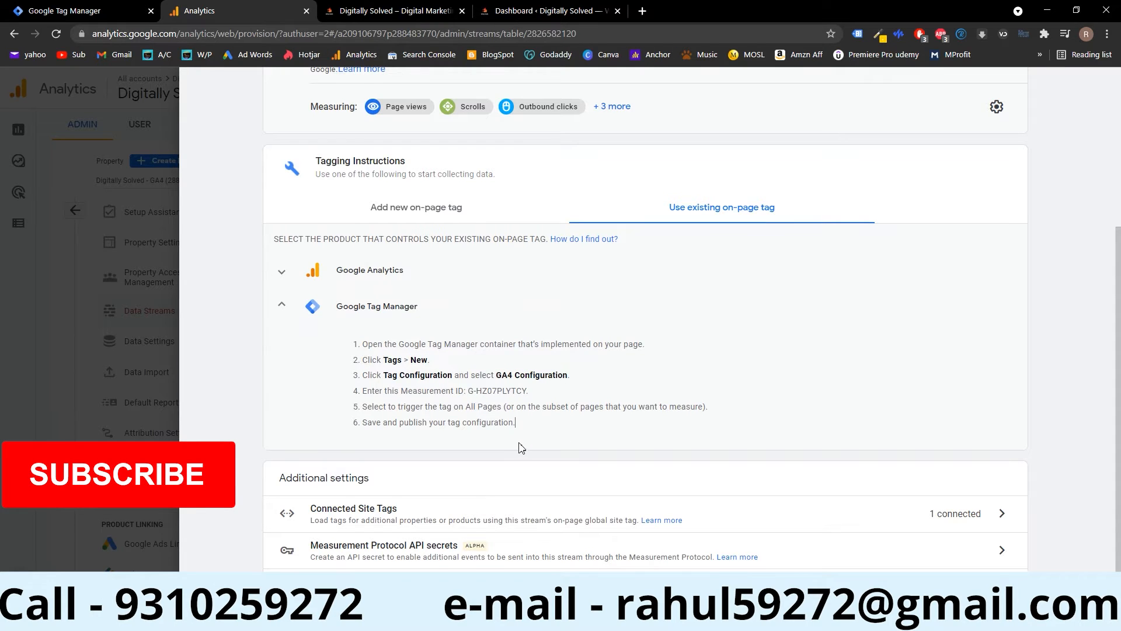
pyautogui.scroll(1, 522, 449)
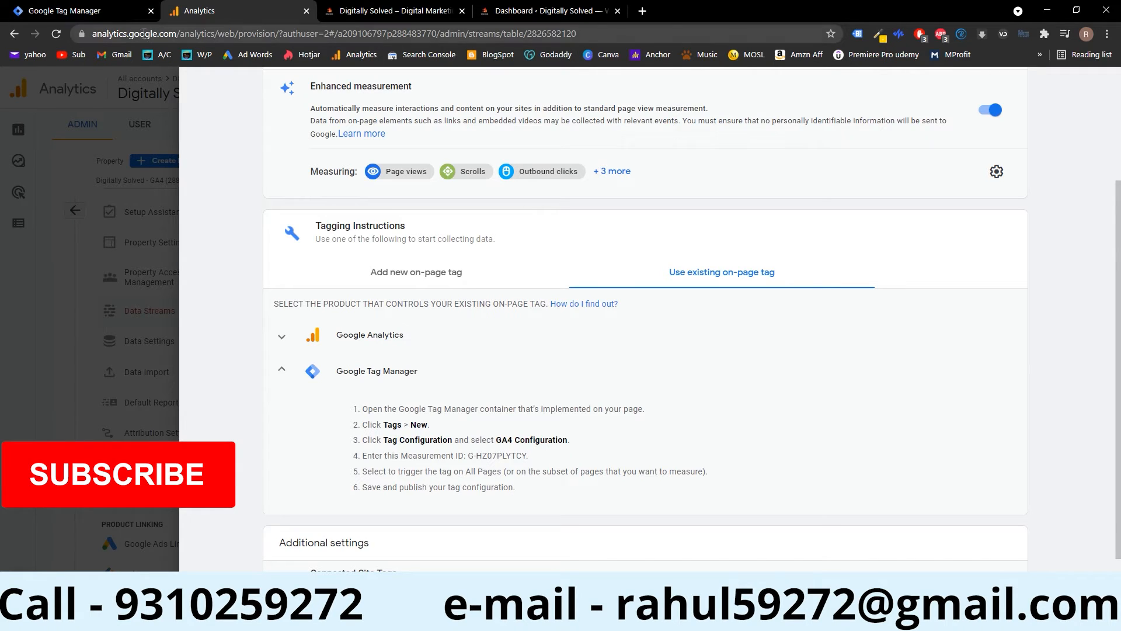
# - Switch to Google Tag Manager and start a new tag in the digitallysolved.in container, naming it GA-4
pyautogui.click(89, 10)
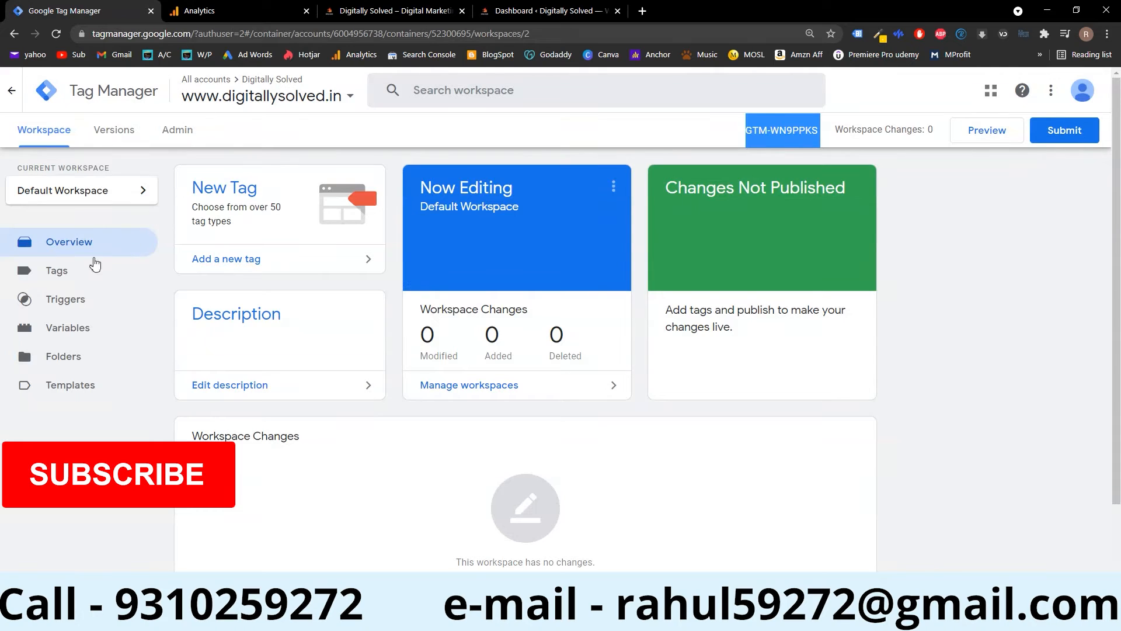
pyautogui.click(36, 278)
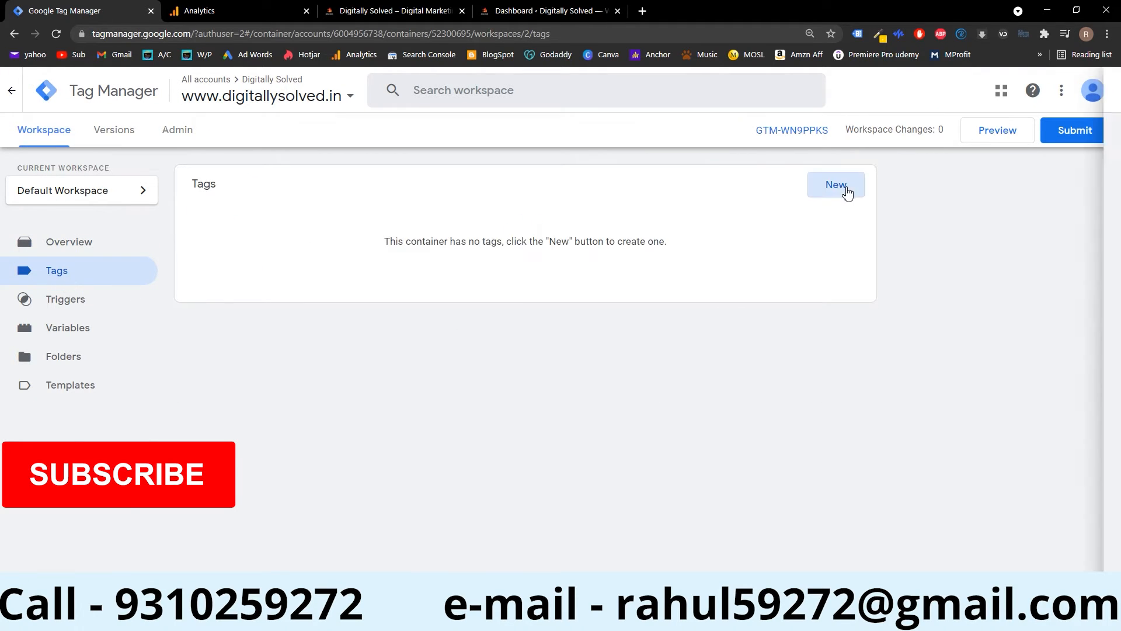
pyautogui.click(843, 188)
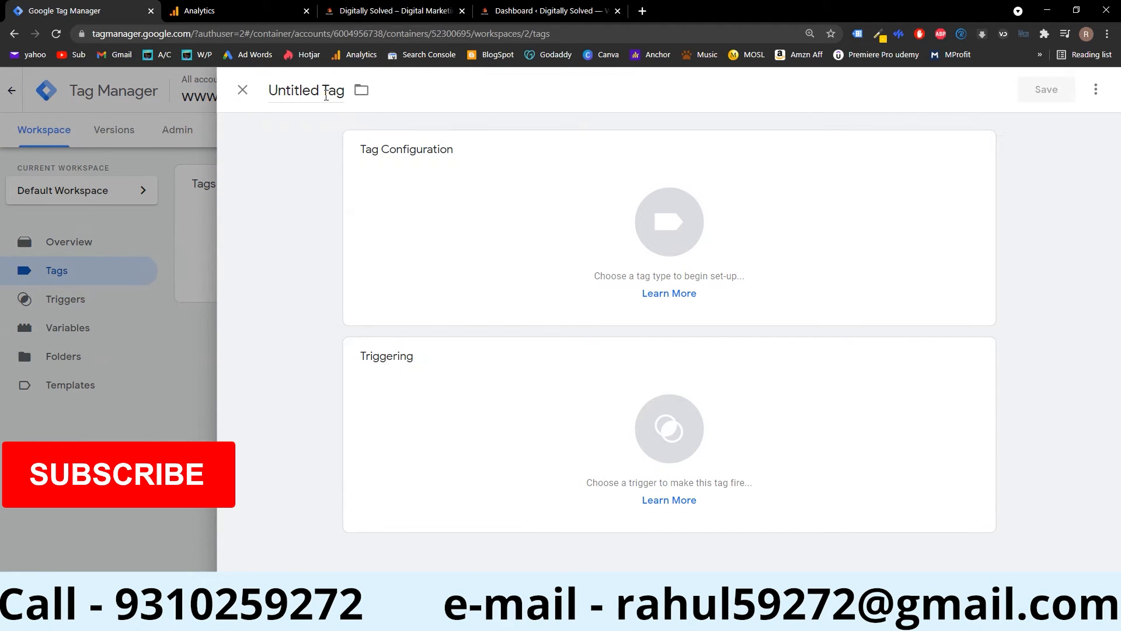
pyautogui.click(345, 90)
pyautogui.press('BackSpace')
pyautogui.press('BackSpace')
pyautogui.press('BackSpace')
pyautogui.press('BackSpace')
pyautogui.press('BackSpace')
pyautogui.press('BackSpace')
pyautogui.press('BackSpace')
pyautogui.press('BackSpace')
pyautogui.press('BackSpace')
pyautogui.press('BackSpace')
pyautogui.press('BackSpace')
pyautogui.press('BackSpace')
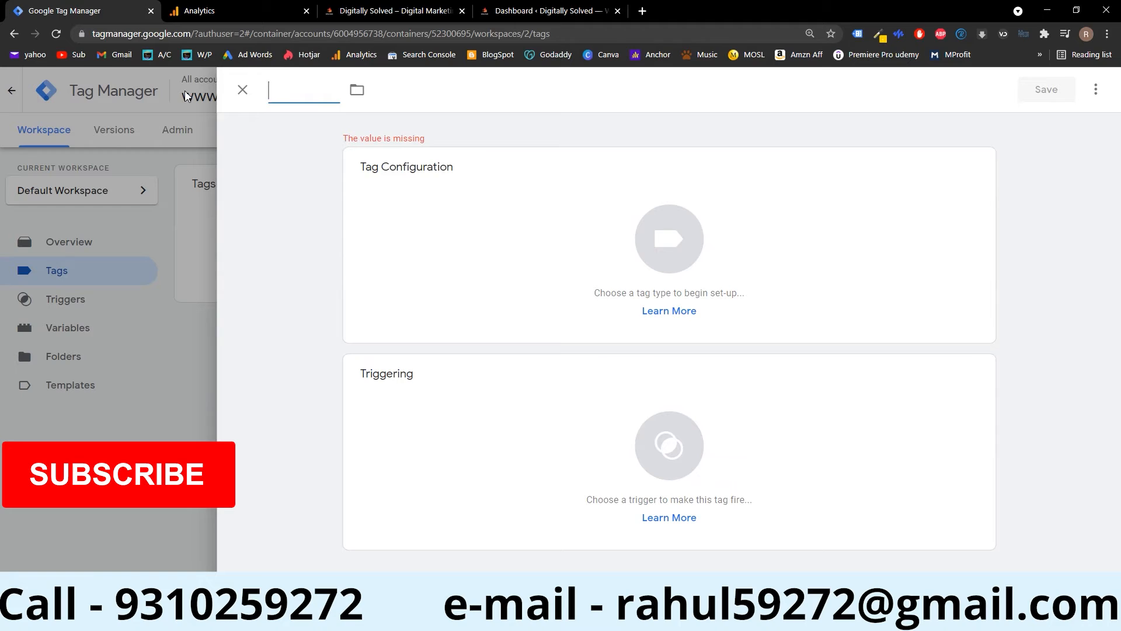
pyautogui.write('GA-4')
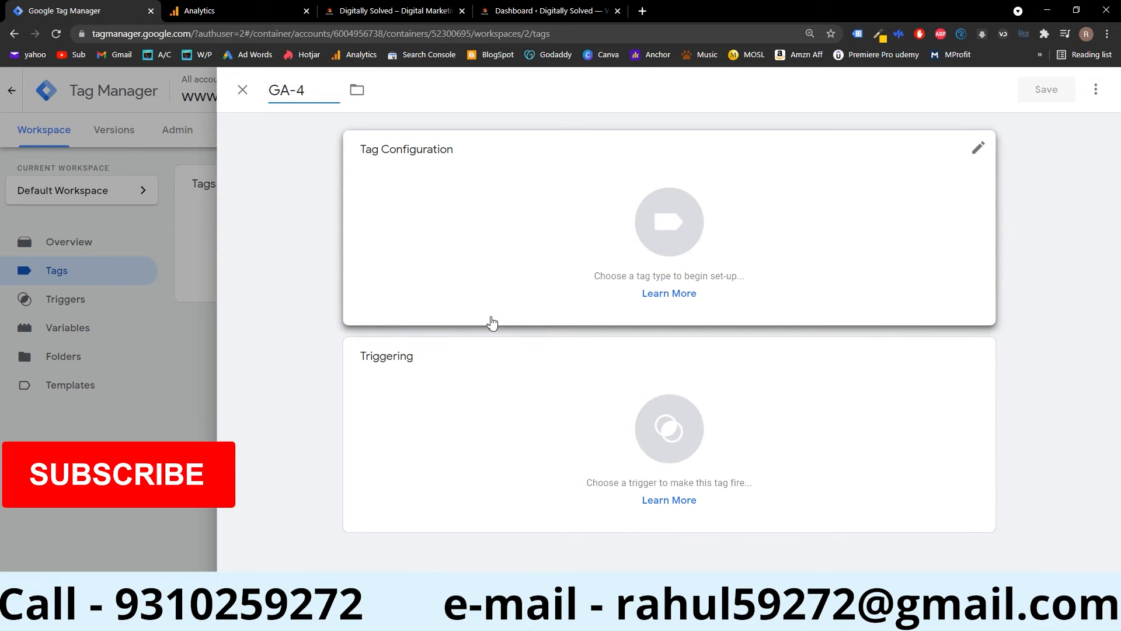
# - Make GA-4 a Google Analytics: GA4 Configuration tag and fill in the Measurement ID copied from the Analytics web stream details
pyautogui.click(972, 154)
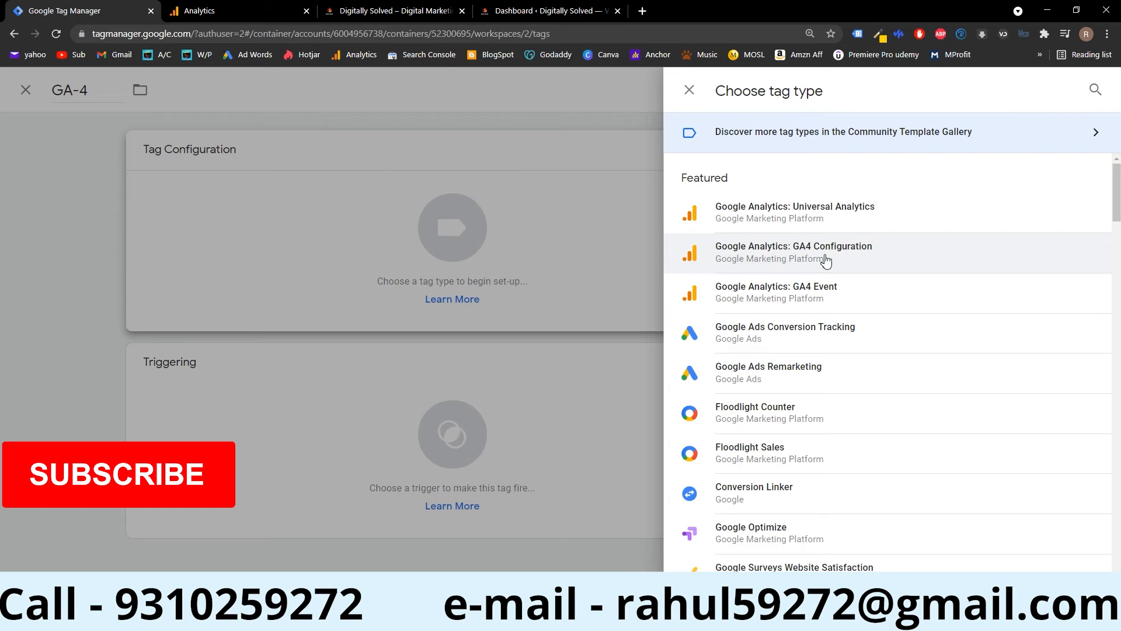
pyautogui.click(840, 260)
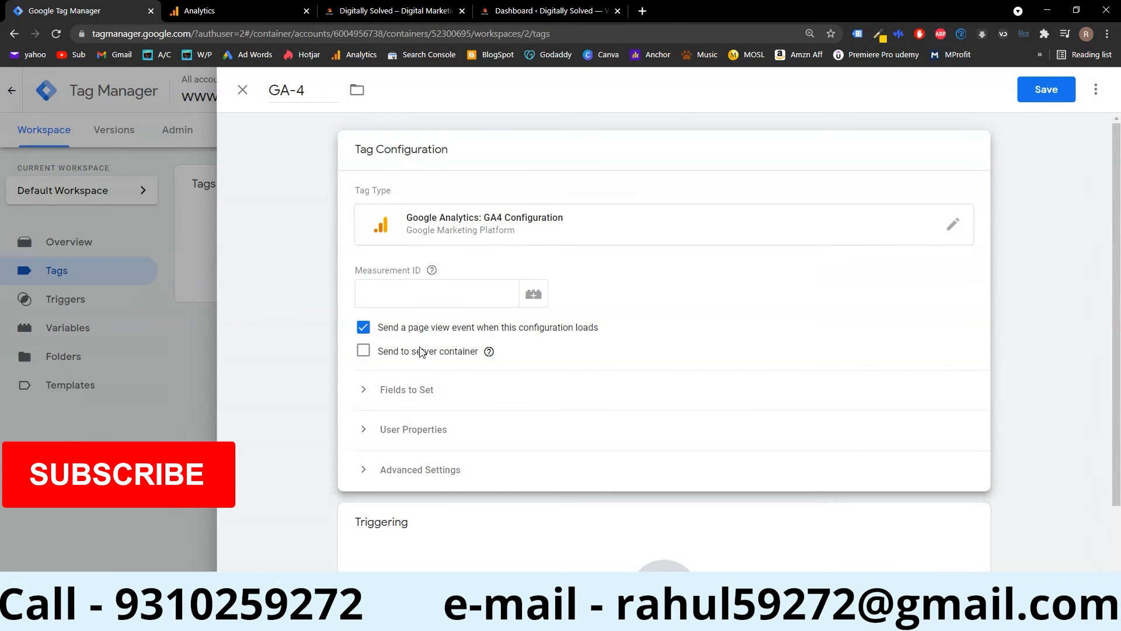
pyautogui.click(473, 298)
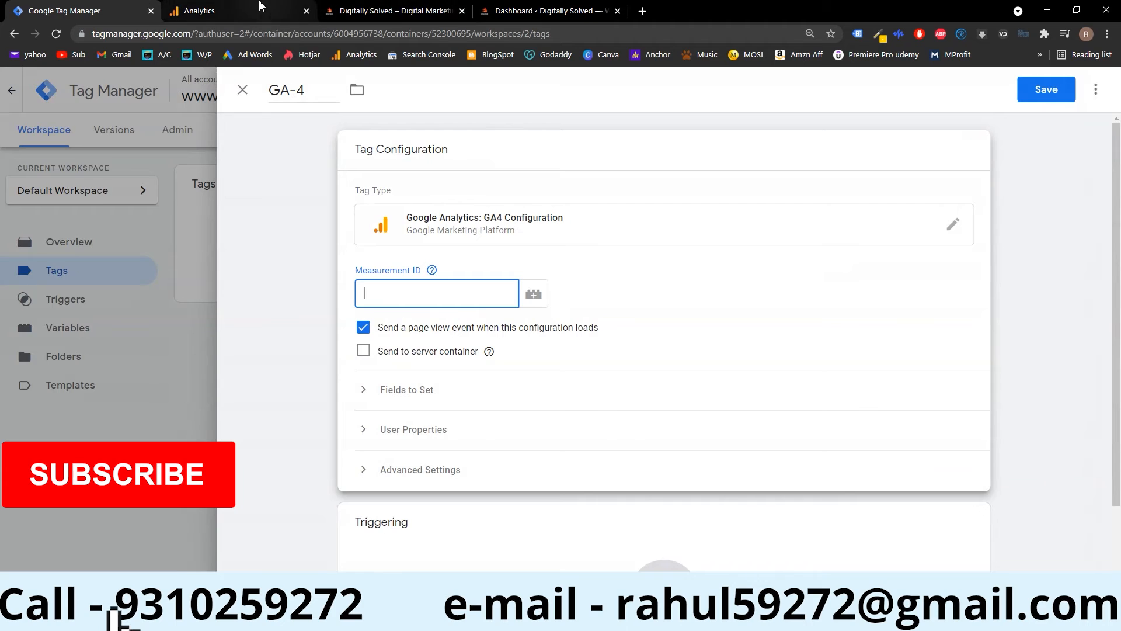
pyautogui.click(222, 11)
pyautogui.scroll(2, 736, 343)
pyautogui.click(855, 169)
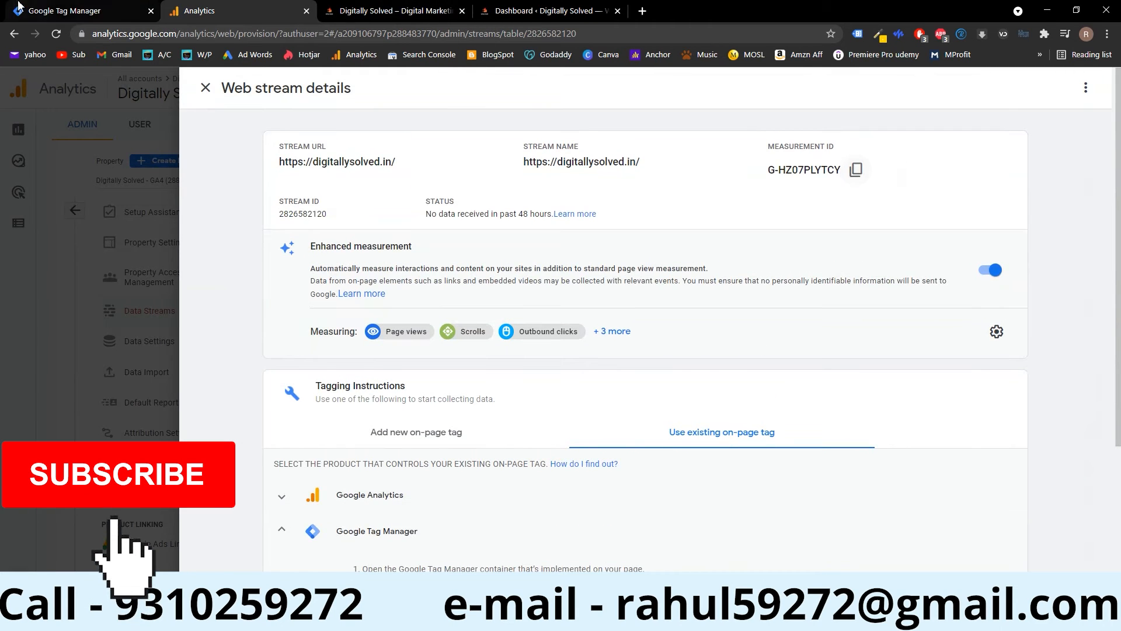
pyautogui.click(64, 11)
pyautogui.hotkey('ctrl', 'v')
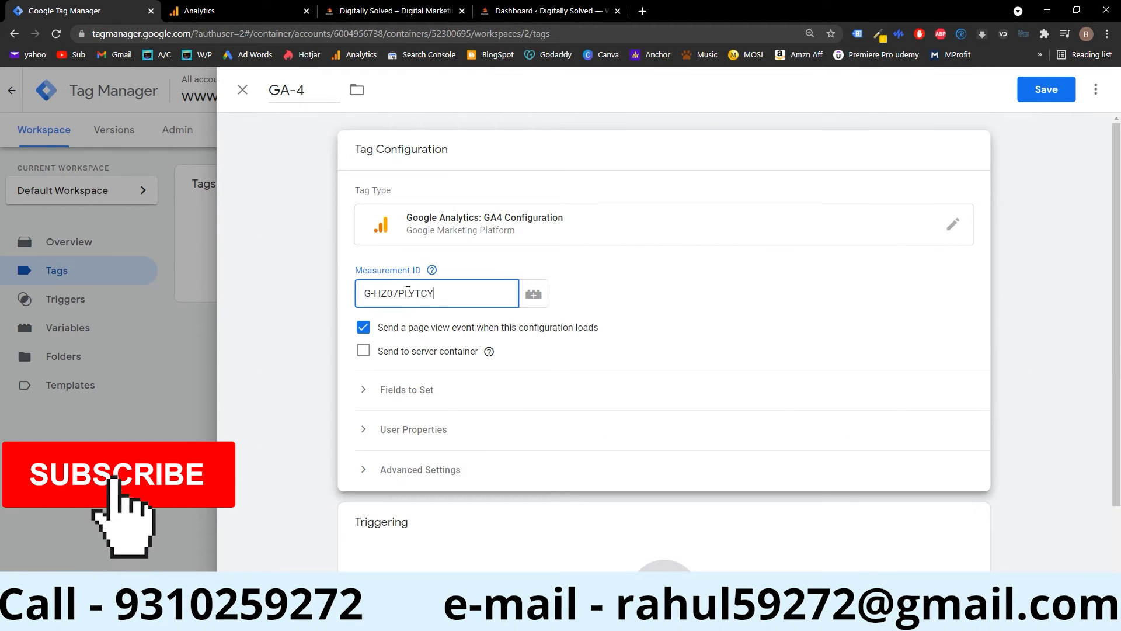
pyautogui.click(705, 262)
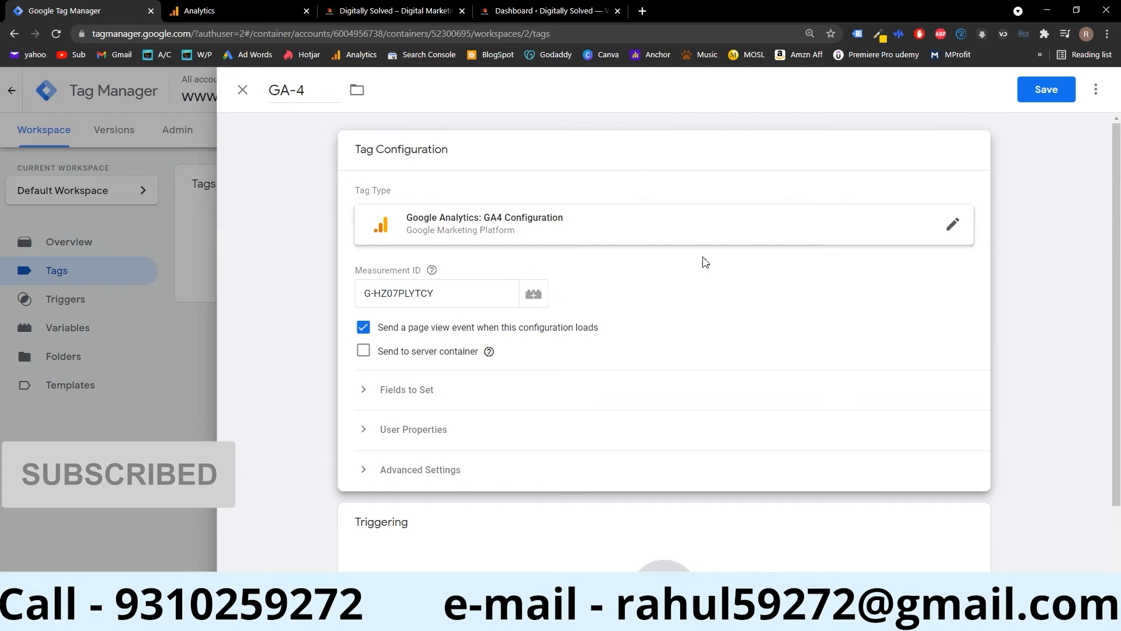
# - Examine the GA-4 tag's Fields to Set, User Properties and Advanced Settings without changing them
pyautogui.click(472, 405)
pyautogui.click(447, 488)
pyautogui.scroll(-3, 448, 479)
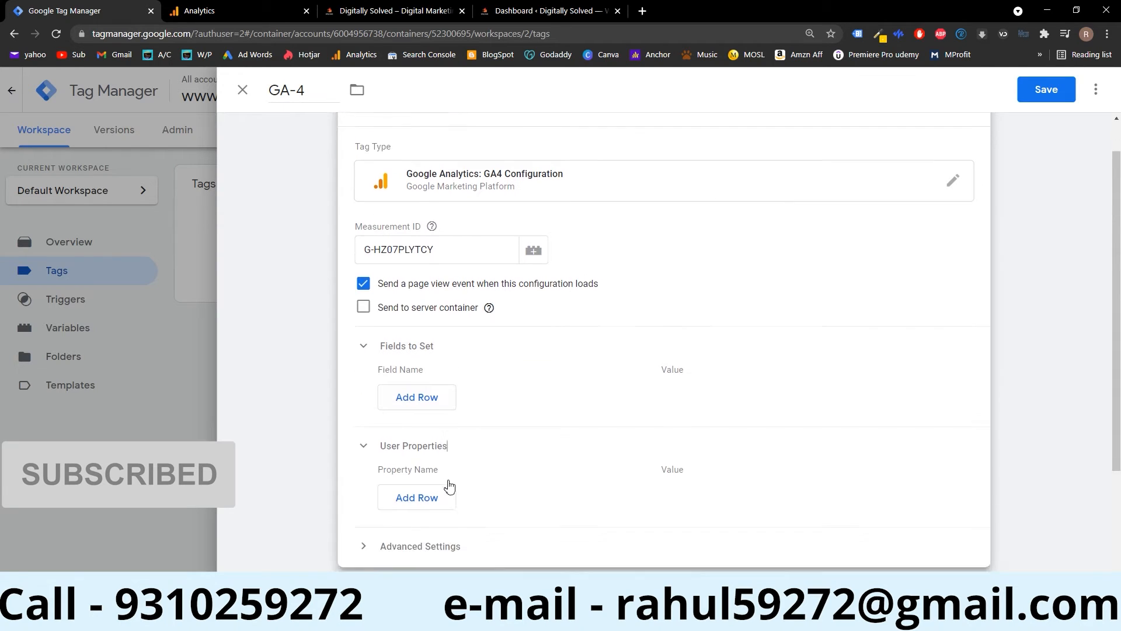
pyautogui.click(453, 462)
pyautogui.scroll(-3, 455, 464)
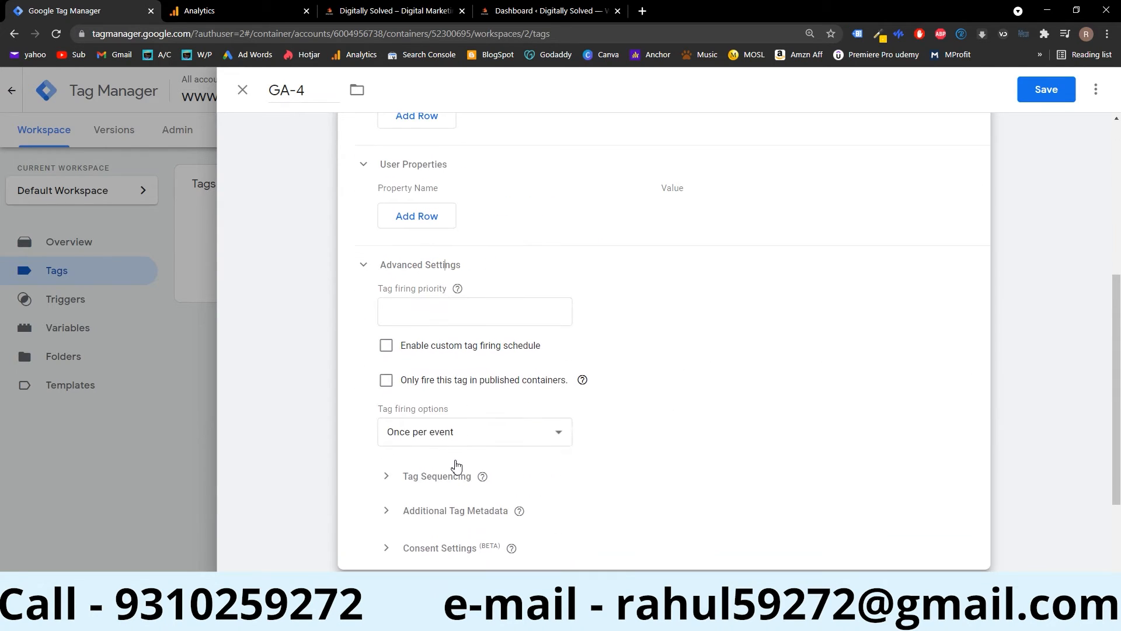
pyautogui.scroll(-3, 456, 465)
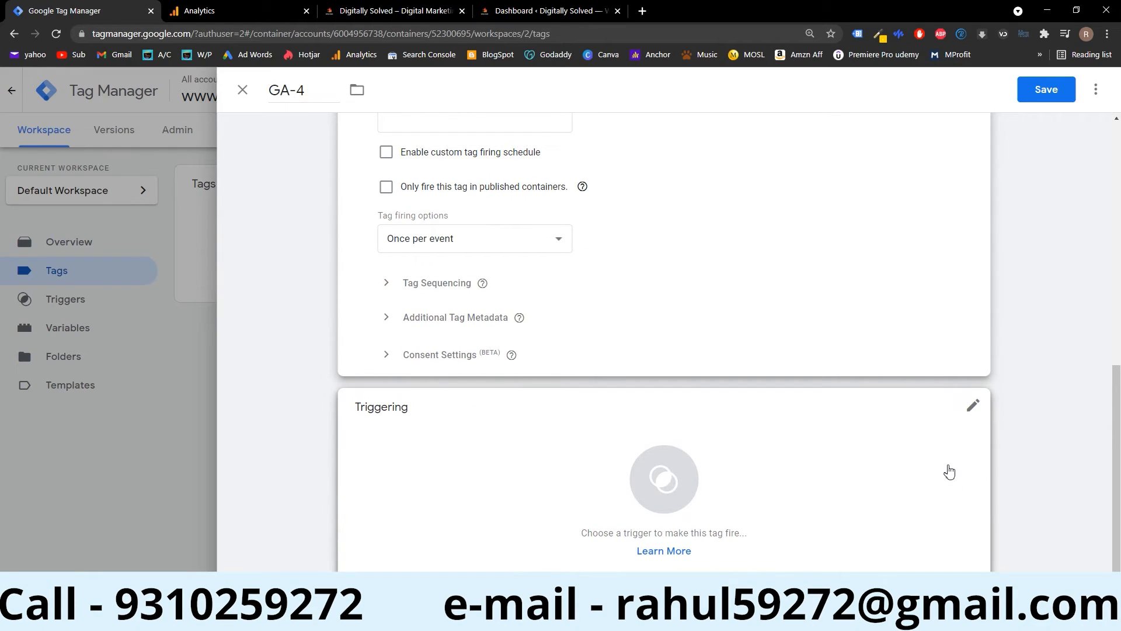
pyautogui.scroll(3, 283, 418)
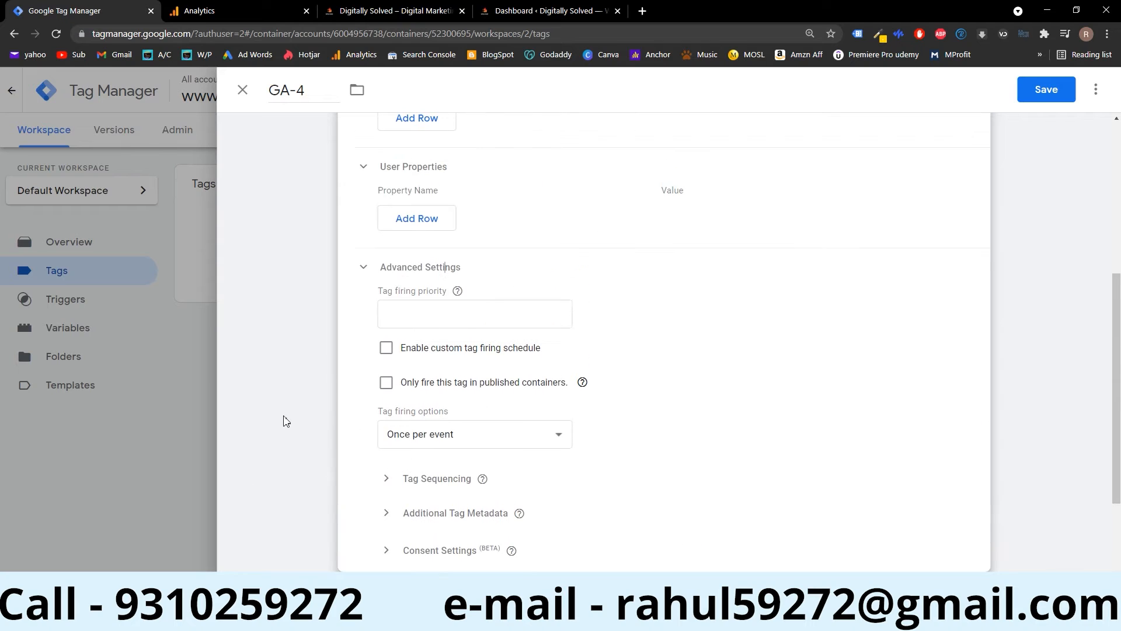
# - Set the GA-4 tag to fire on the All Pages trigger and save the tag
pyautogui.scroll(-3, 288, 424)
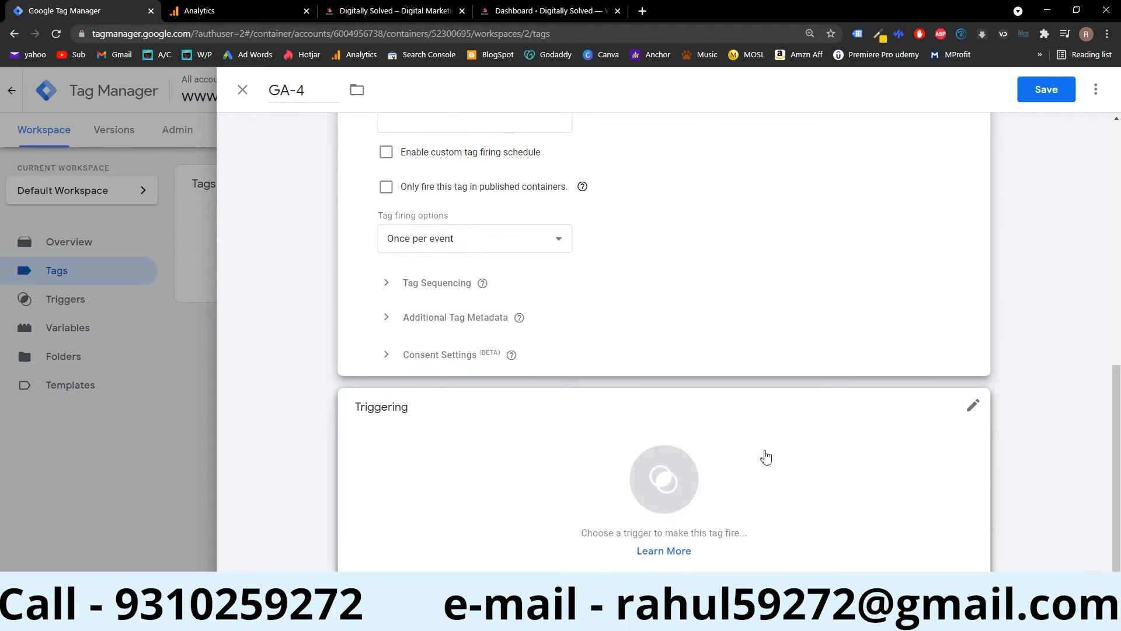
pyautogui.click(973, 405)
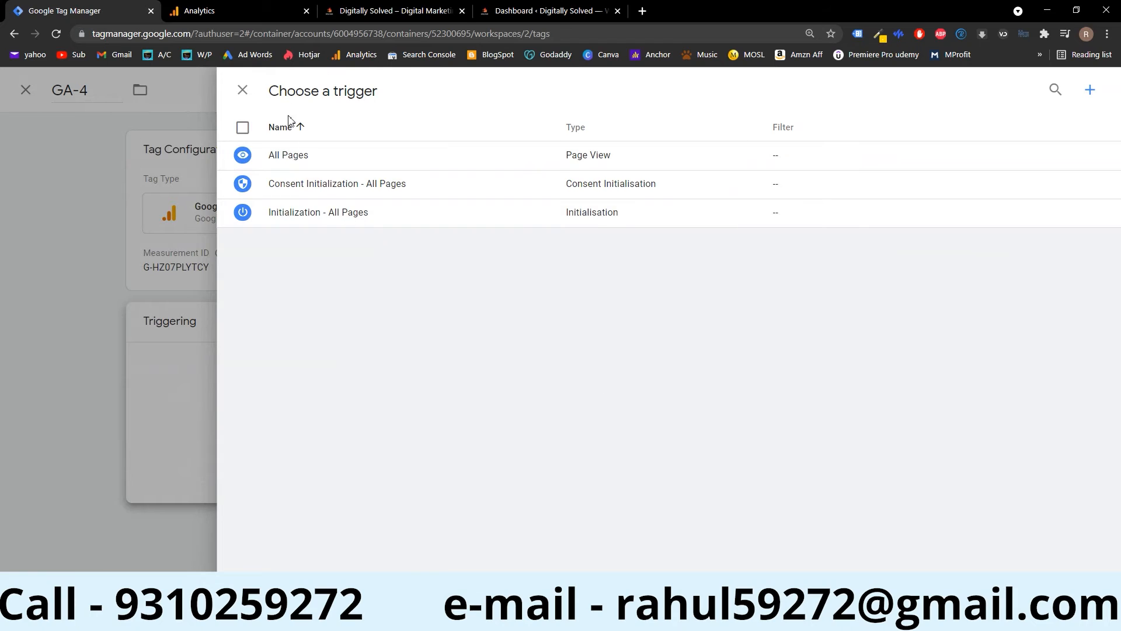
pyautogui.click(292, 155)
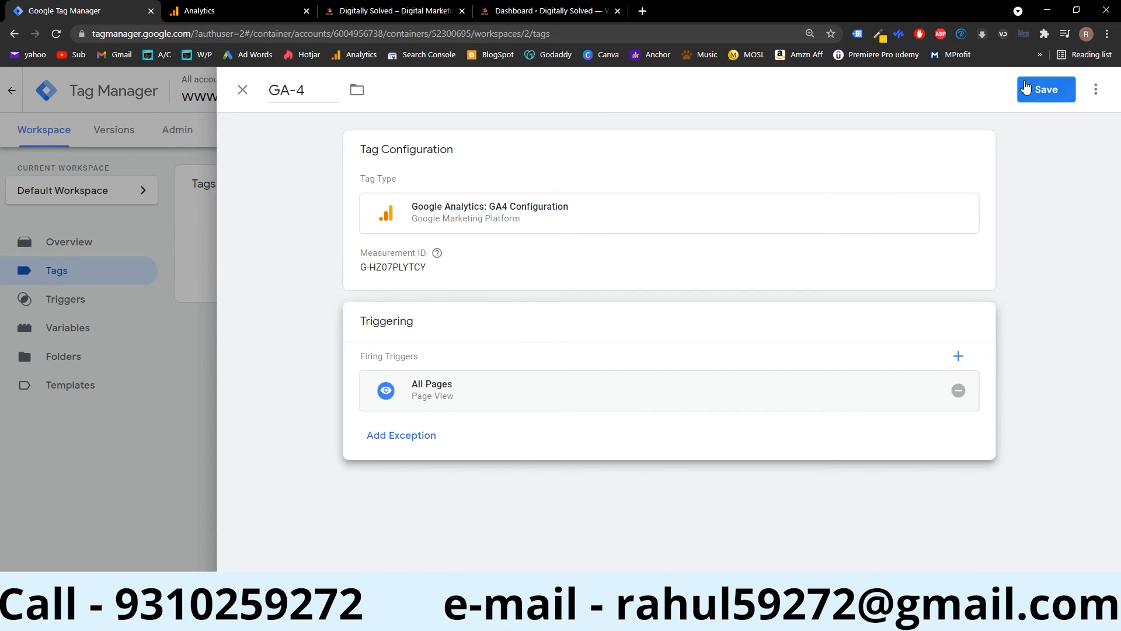
pyautogui.click(1045, 89)
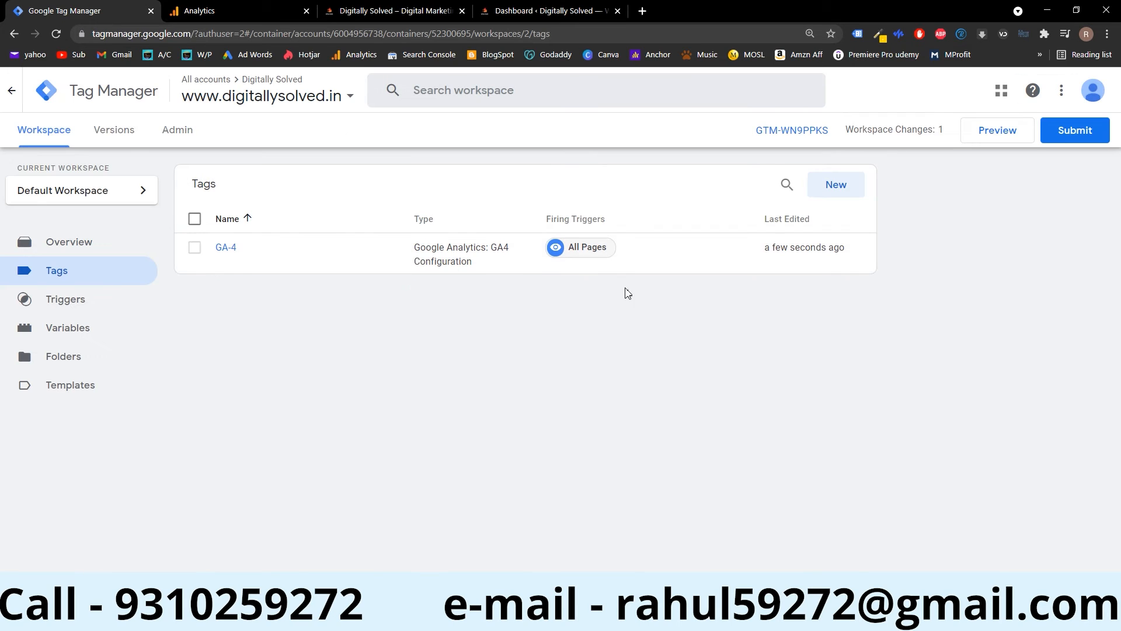
pyautogui.click(999, 131)
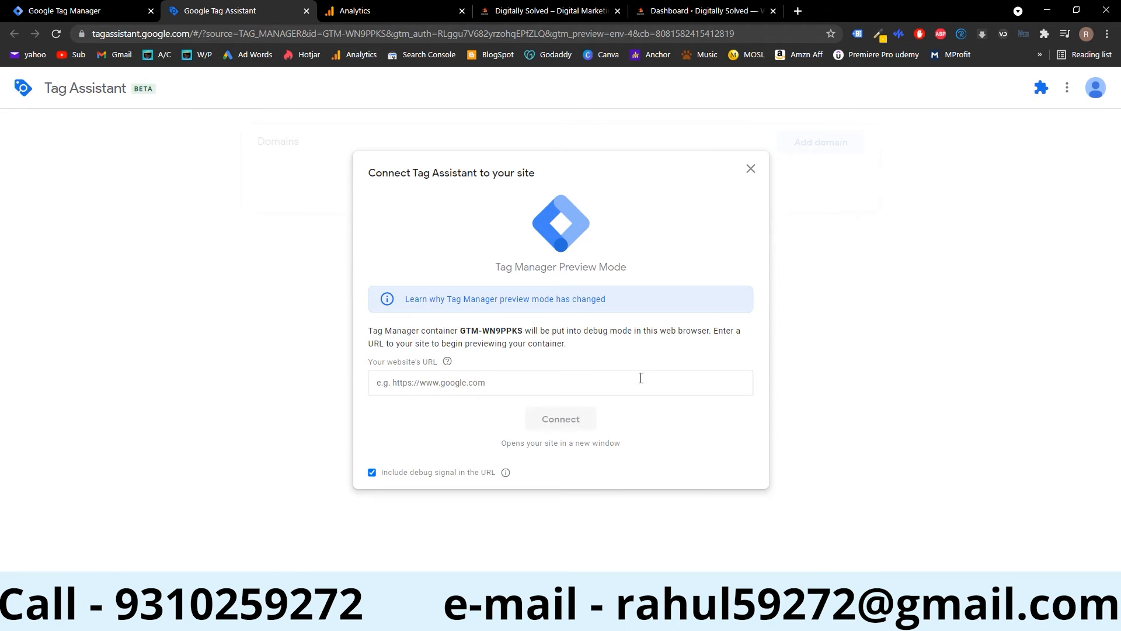
pyautogui.click(567, 9)
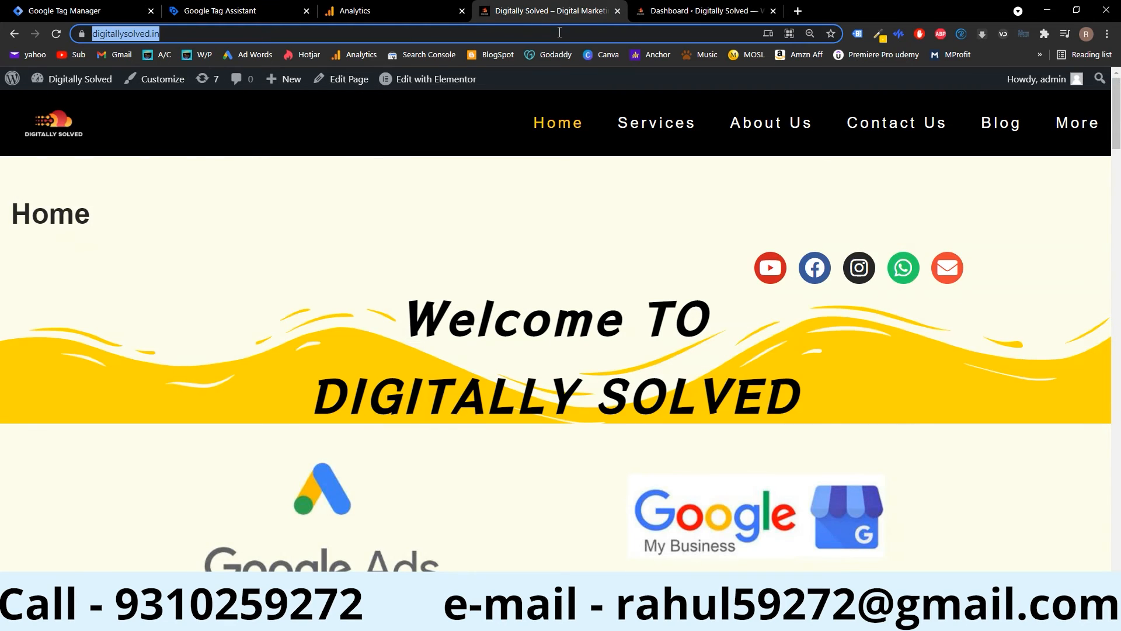
pyautogui.click(217, 8)
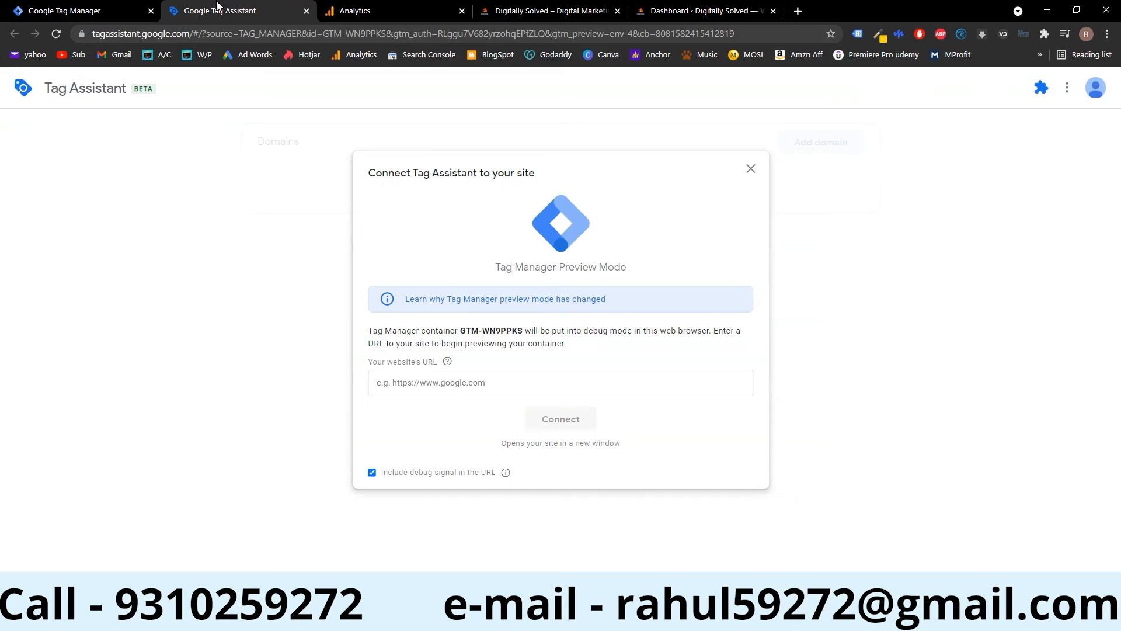
pyautogui.click(505, 382)
pyautogui.hotkey('ctrl', 'v')
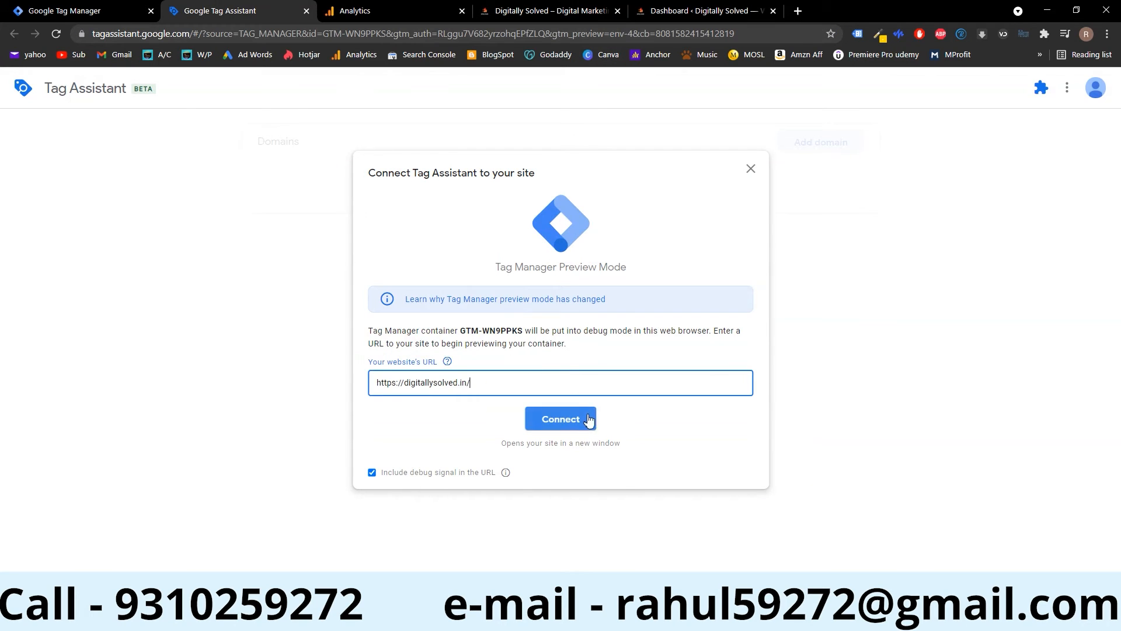
pyautogui.click(561, 419)
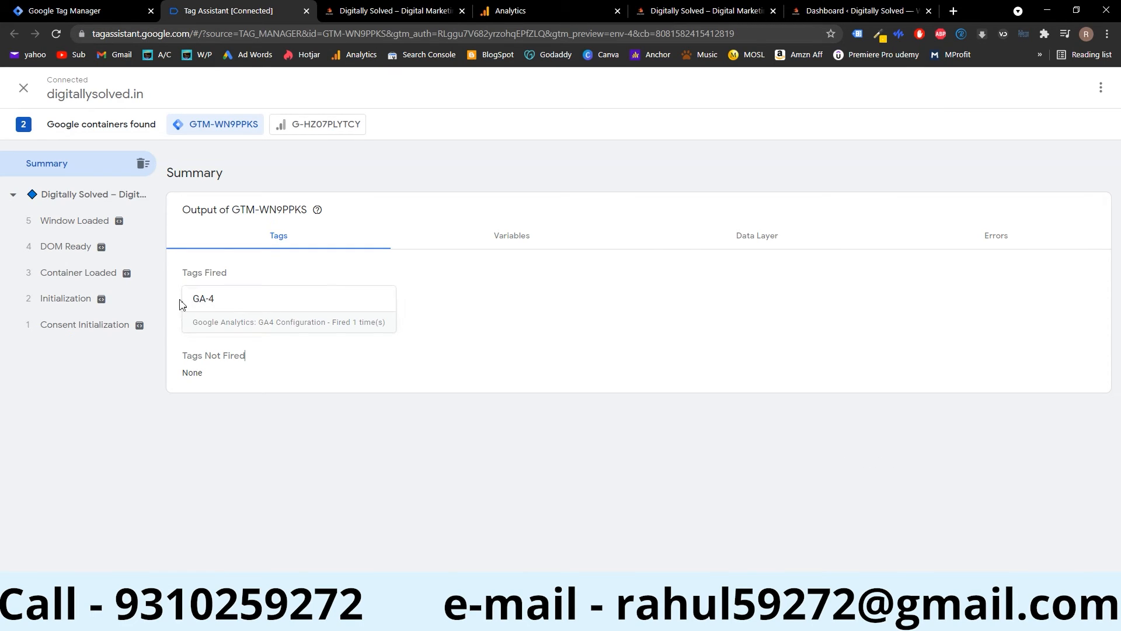
# - Check the Tags Fired section of the Tag Assistant summary for the GA-4 tag, and return to the Analytics web stream details
pyautogui.moveTo(194, 299); pyautogui.dragTo(233, 277)
pyautogui.click(192, 271)
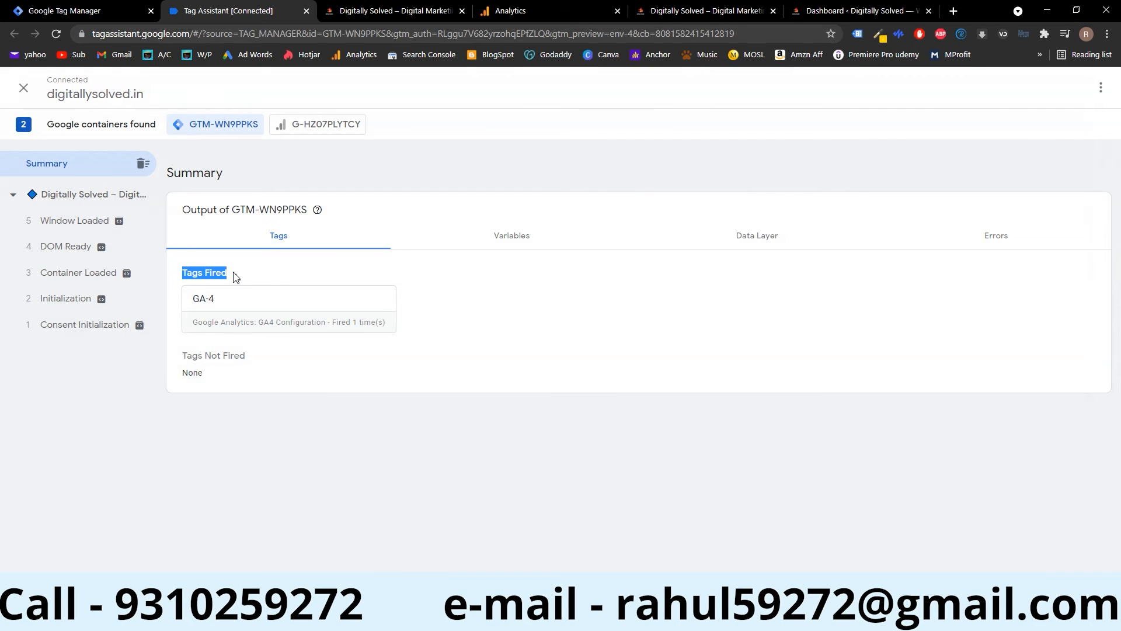
pyautogui.click(251, 419)
pyautogui.click(490, 8)
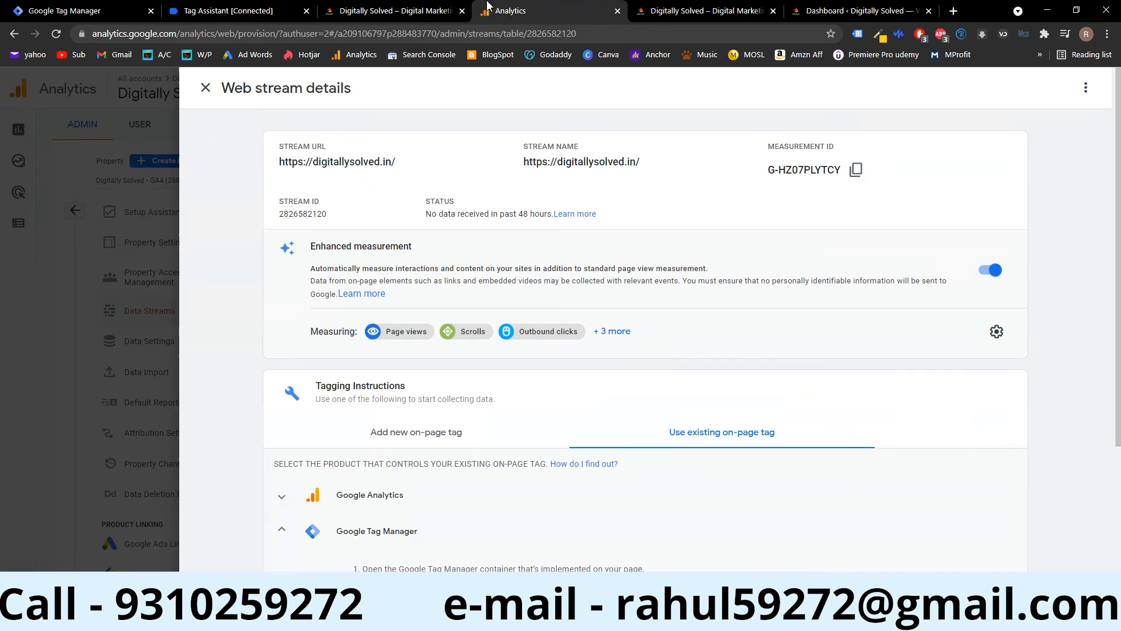
# - Close the web stream details and return to the Admin overview of the Digitally Solved - GA4 property
pyautogui.click(205, 87)
pyautogui.click(795, 475)
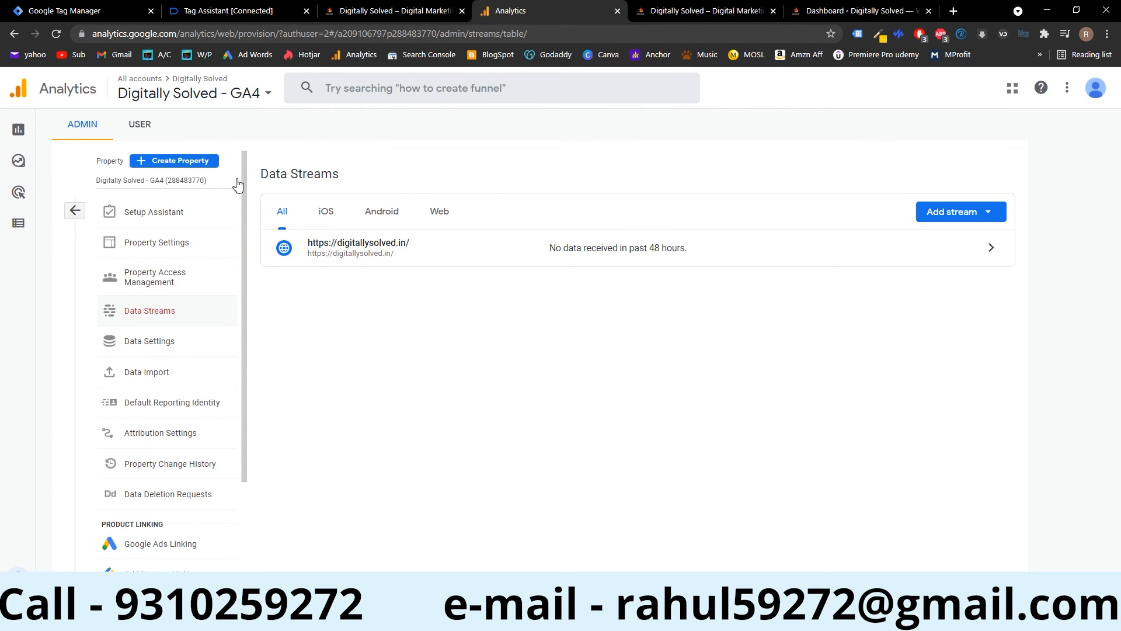
pyautogui.scroll(-1, 196, 314)
pyautogui.scroll(1, 196, 314)
pyautogui.moveTo(18, 161)
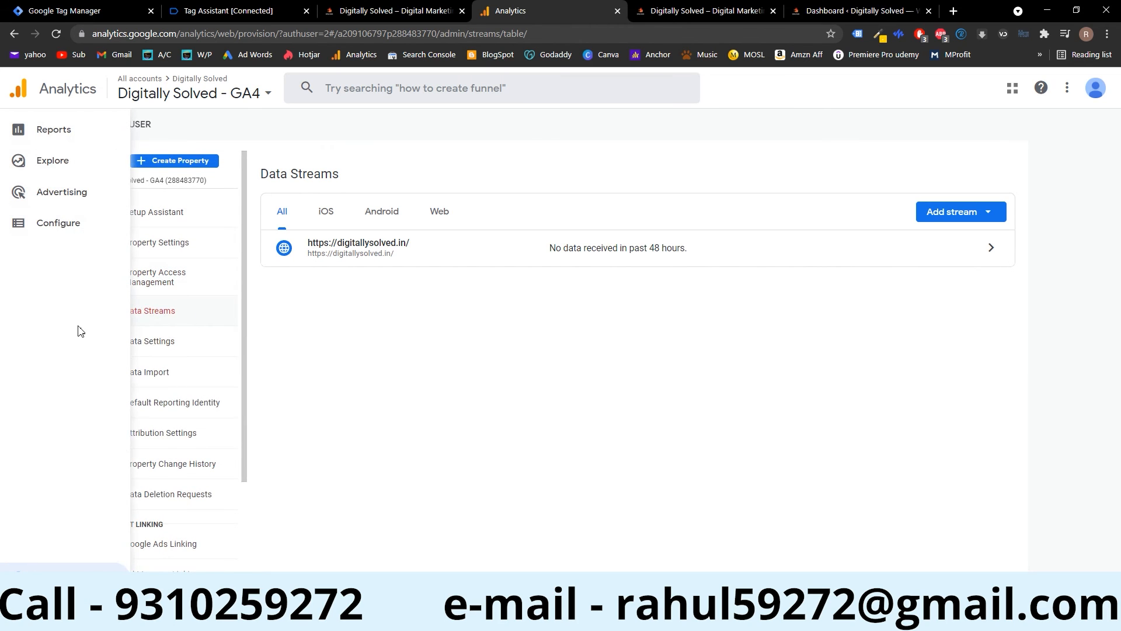
pyautogui.click(26, 577)
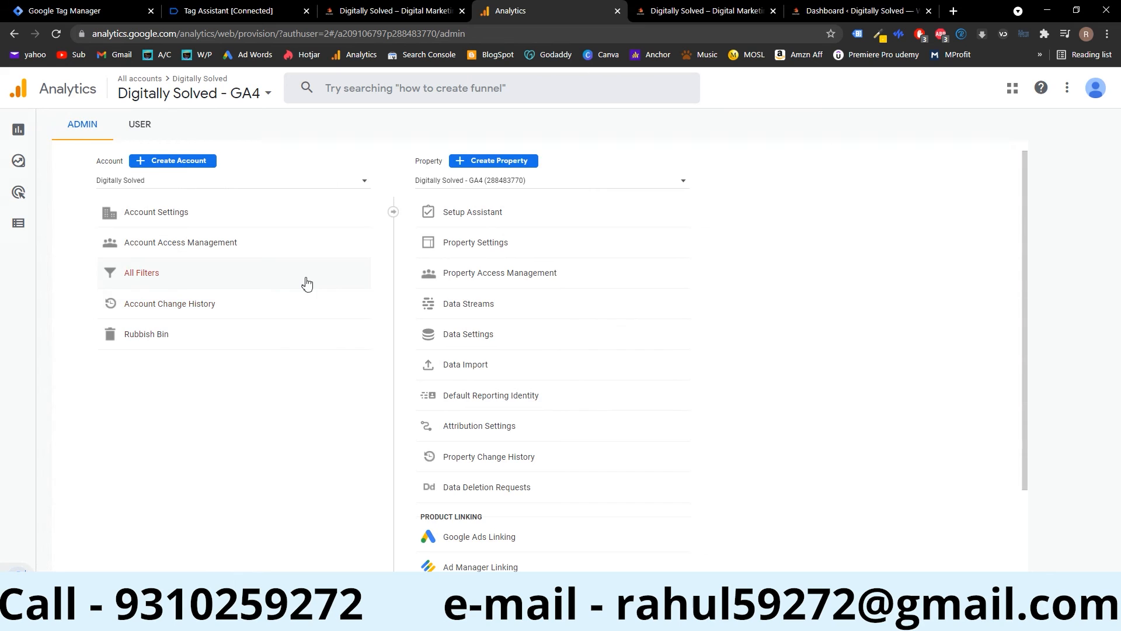
# - Switch to the All Web Site Data view of the Digitally Solved Universal Analytics property and look over its home page
pyautogui.click(252, 95)
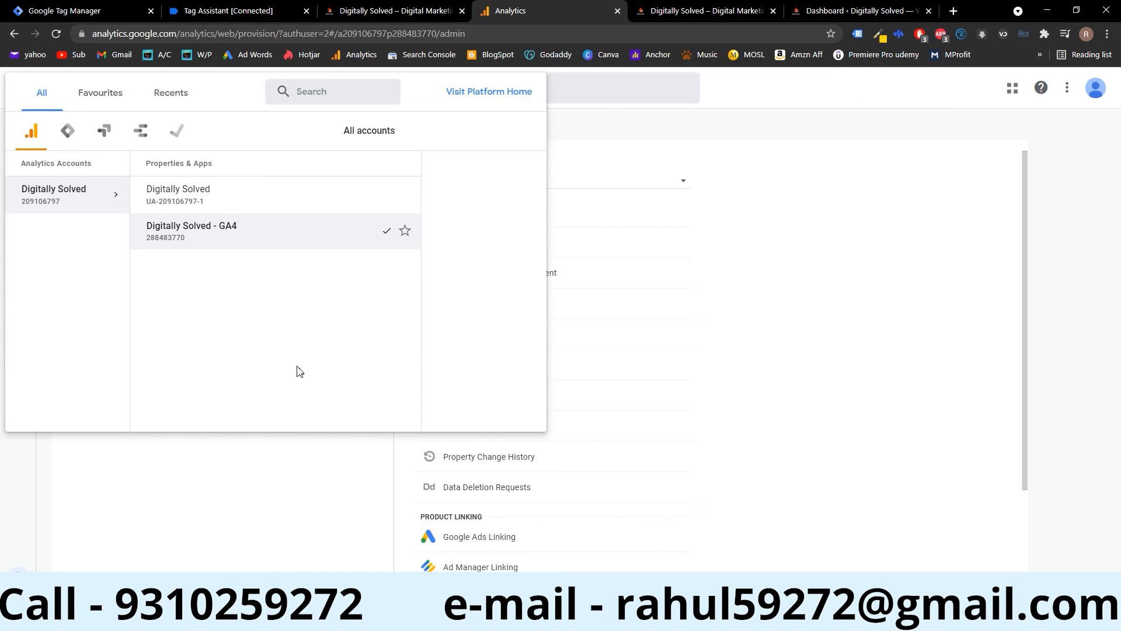
pyautogui.click(248, 203)
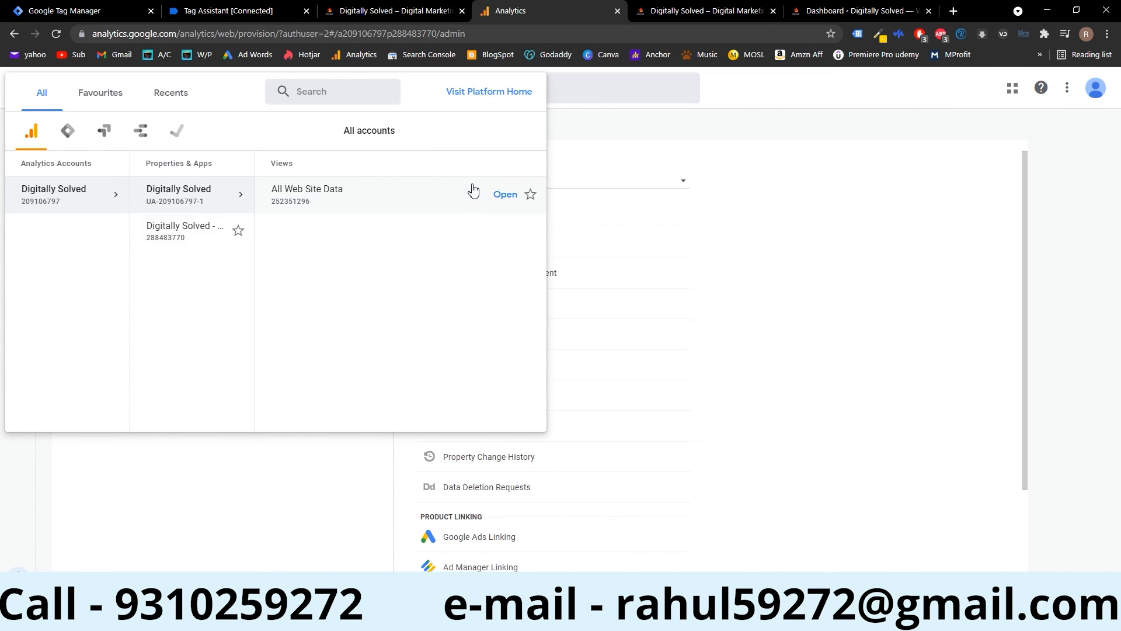
pyautogui.click(300, 209)
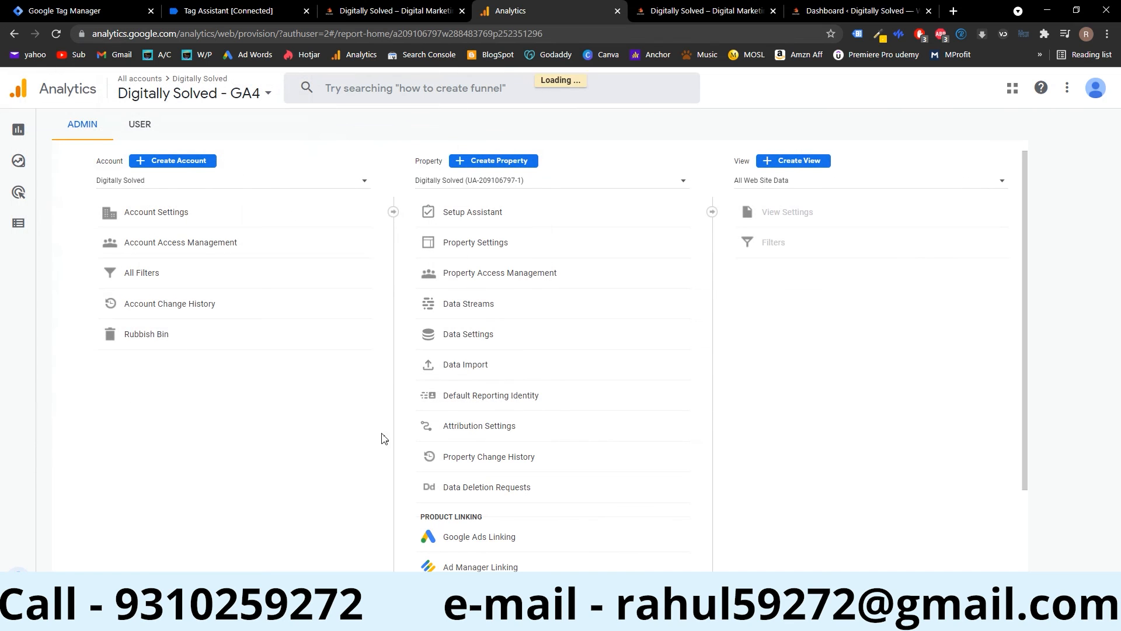
pyautogui.scroll(-2, 254, 377)
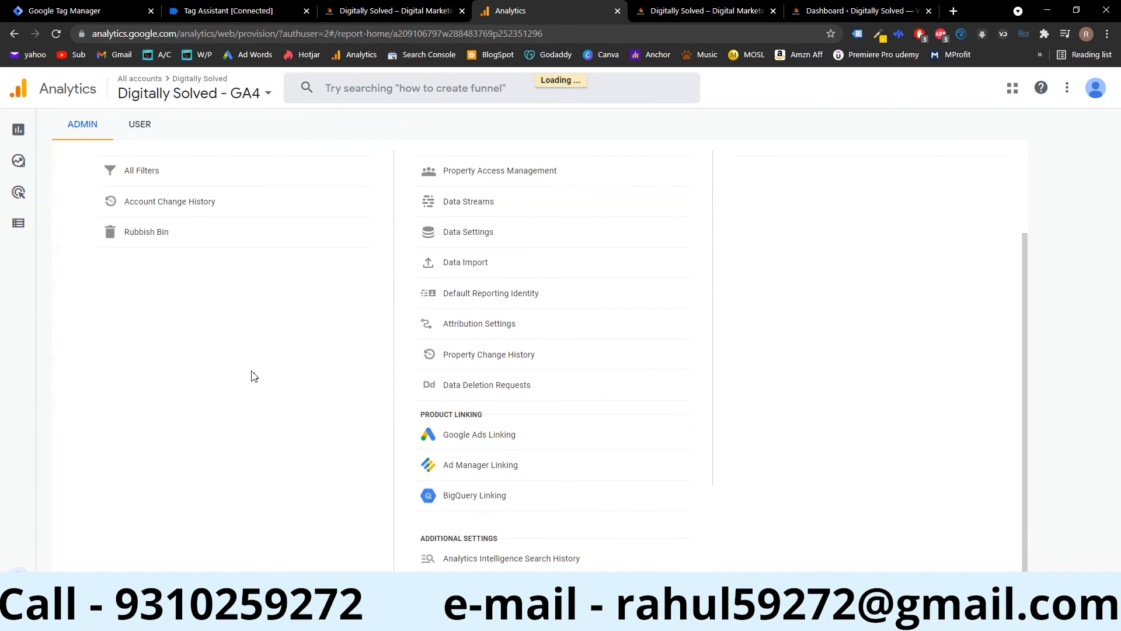
pyautogui.scroll(-15, 614, 233)
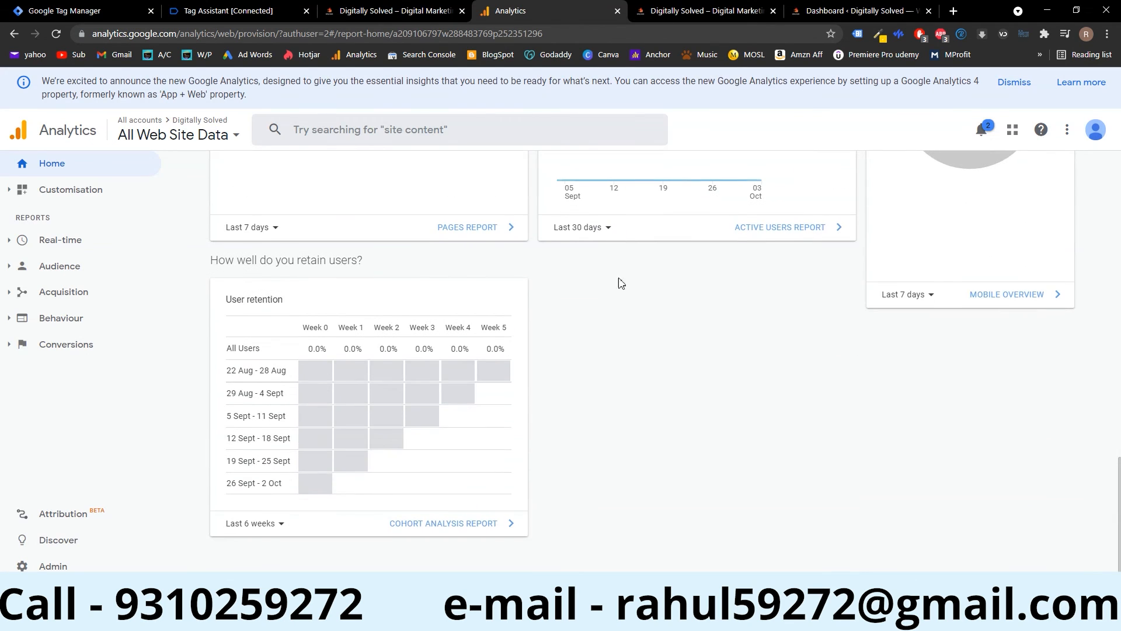
pyautogui.scroll(15, 591, 318)
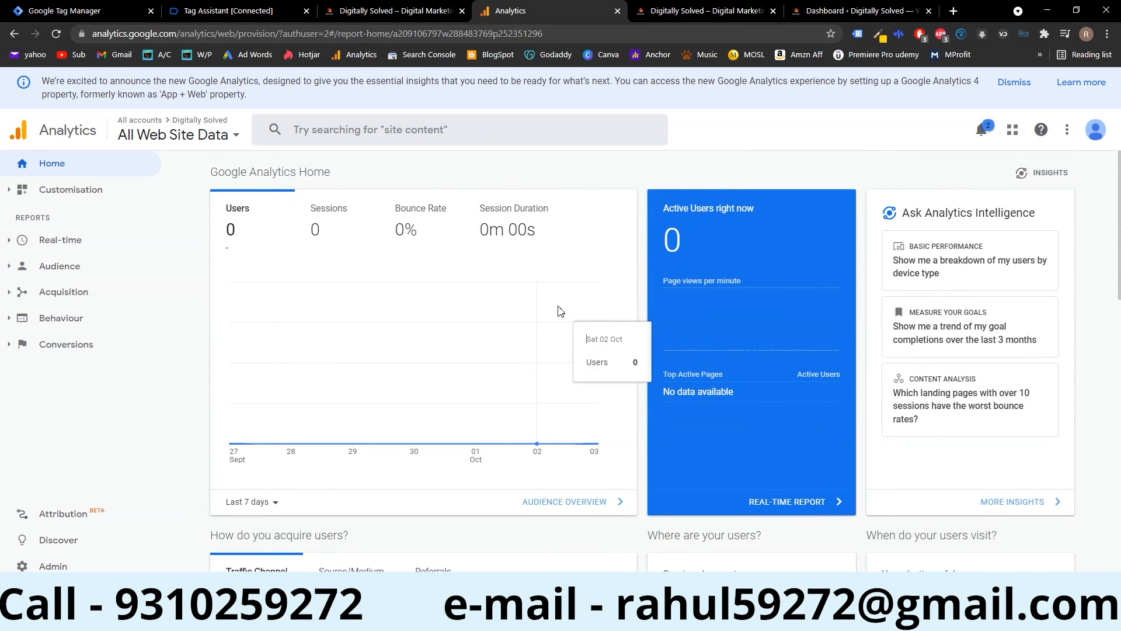